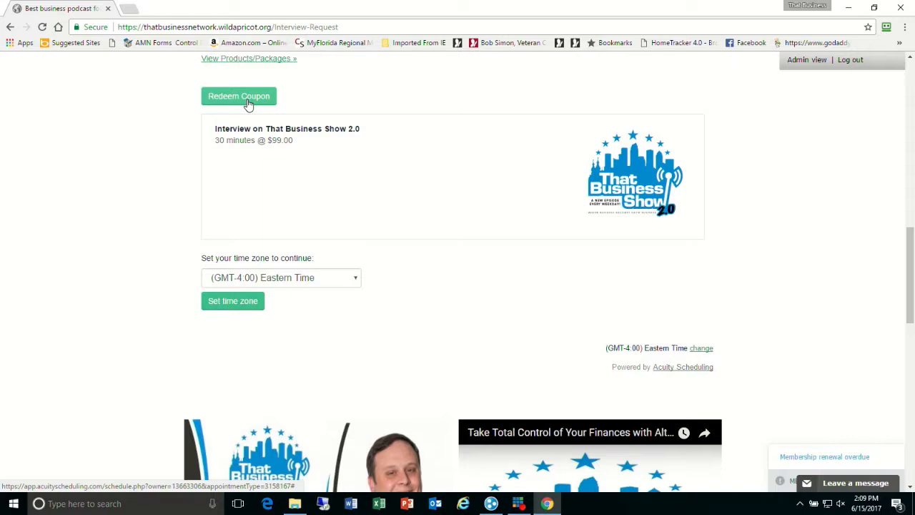
Step: Look over the time zone choices and the interview instructions on the Interview Me page
left_click(355, 280)
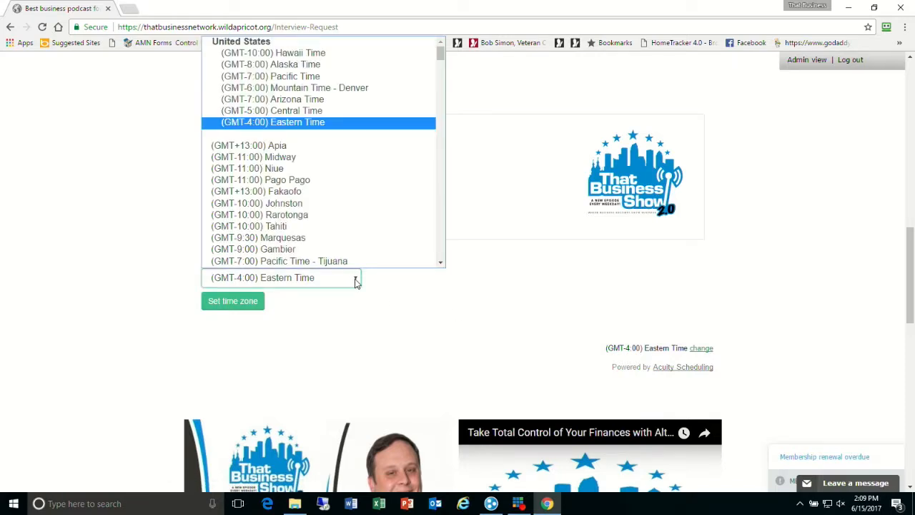
left_click(829, 305)
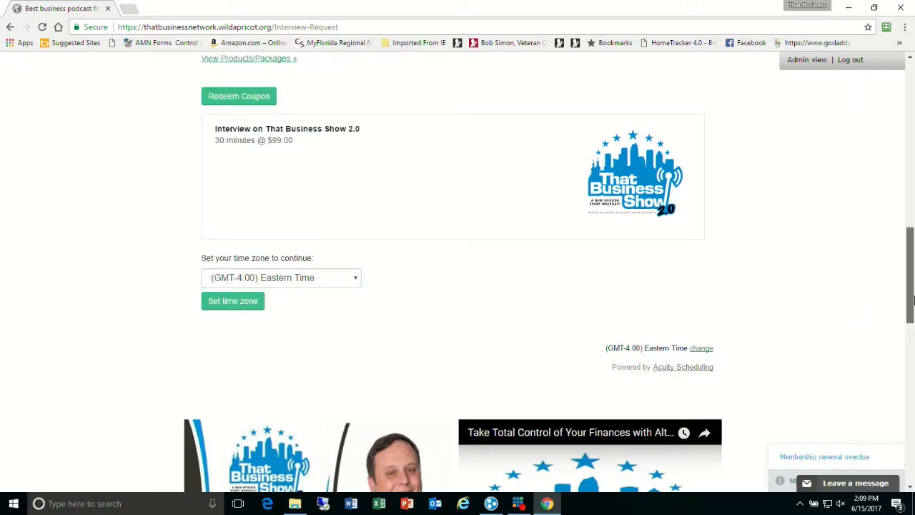
left_click_drag(912, 300, 912, 203)
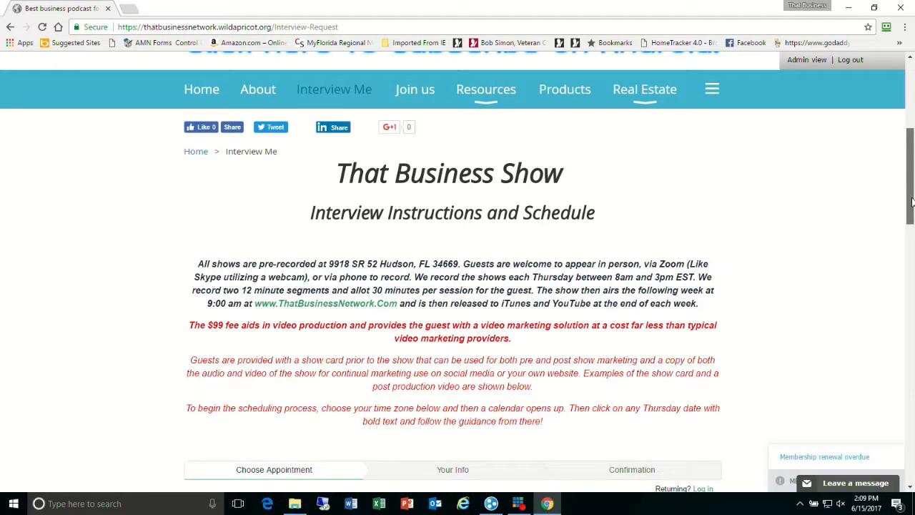
left_click_drag(912, 203, 912, 225)
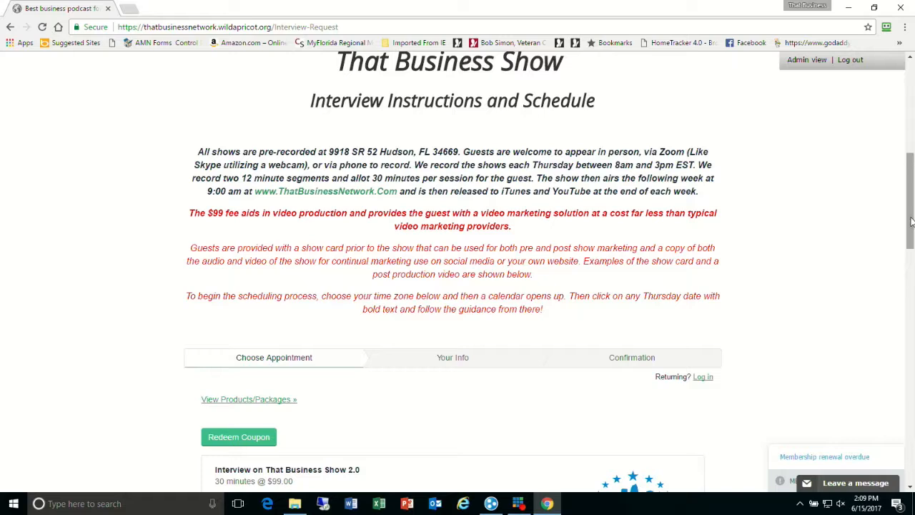
left_click_drag(910, 218, 911, 195)
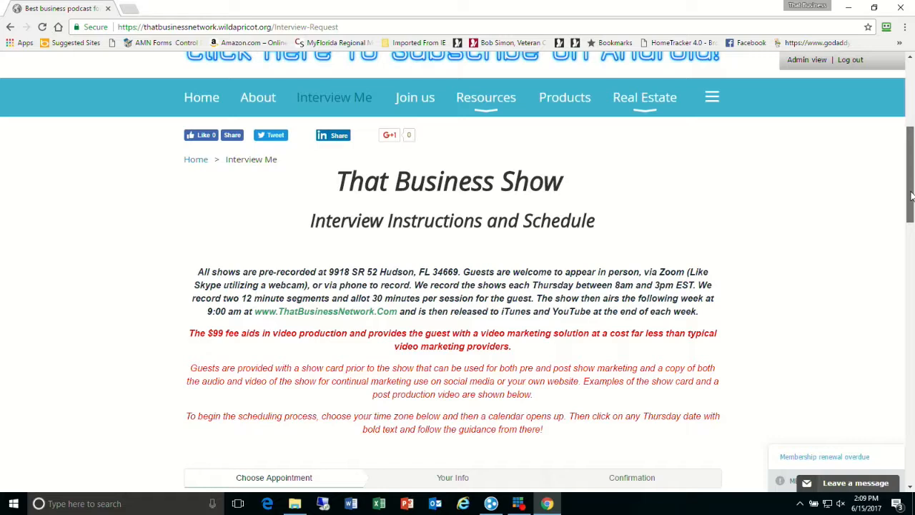
left_click_drag(910, 195, 910, 171)
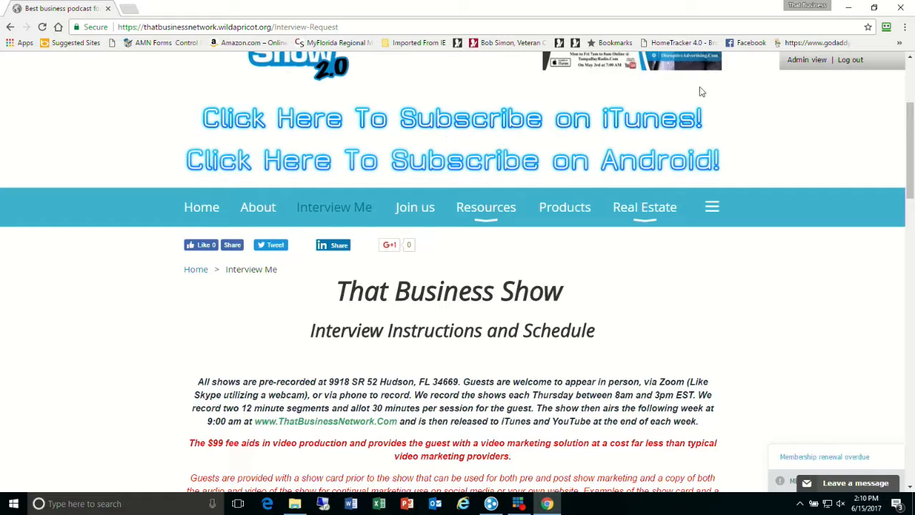
Step: Switch to the site's admin view, open the event list and browse the past events
left_click(817, 62)
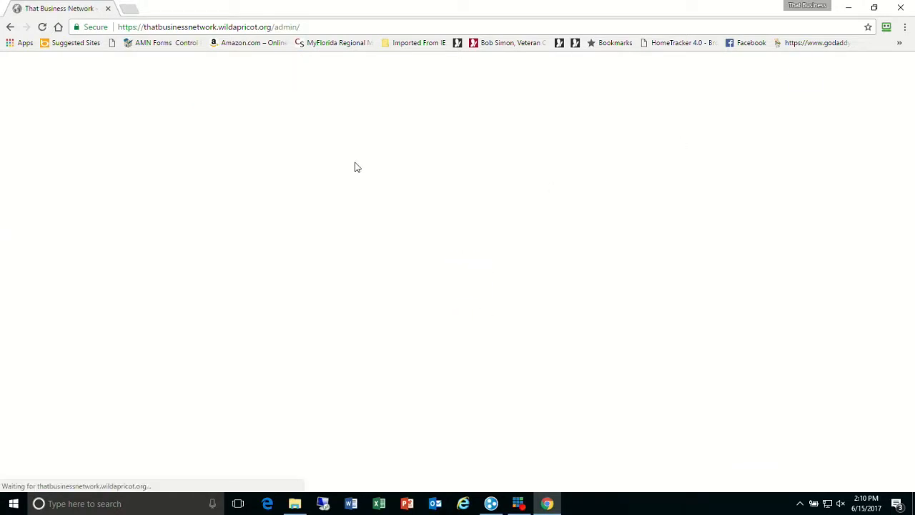
mouse_move(158, 71)
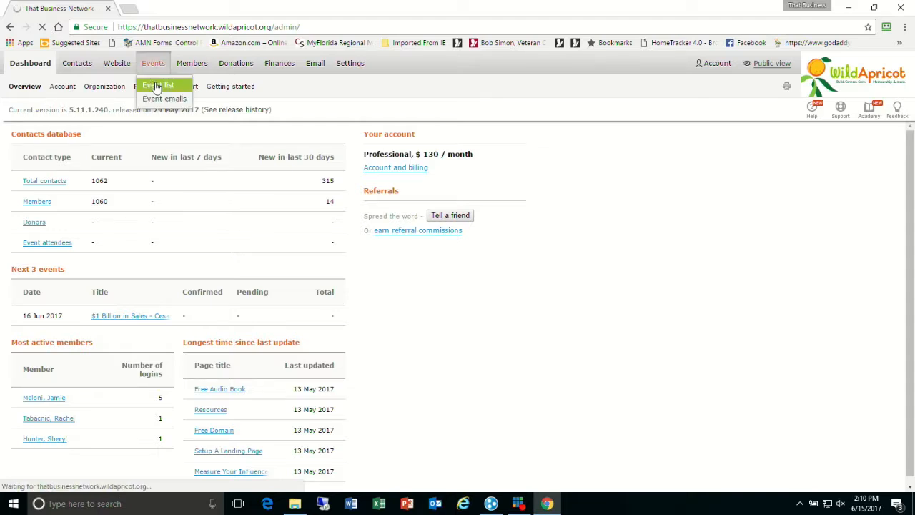
left_click(156, 86)
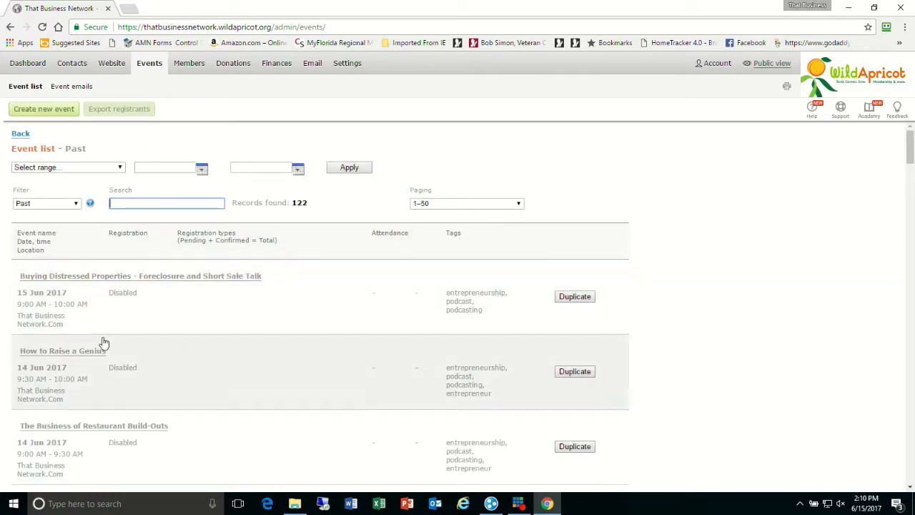
left_click_drag(910, 150, 911, 193)
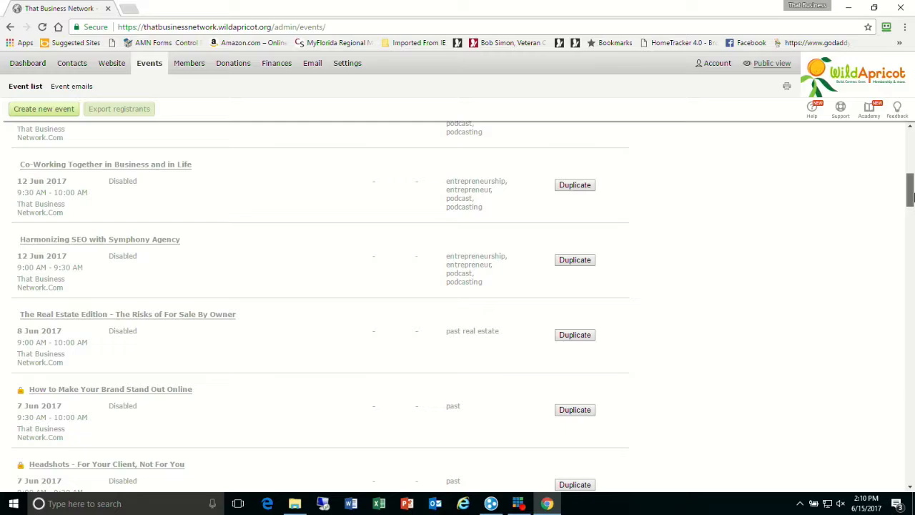
left_click_drag(911, 193, 911, 190)
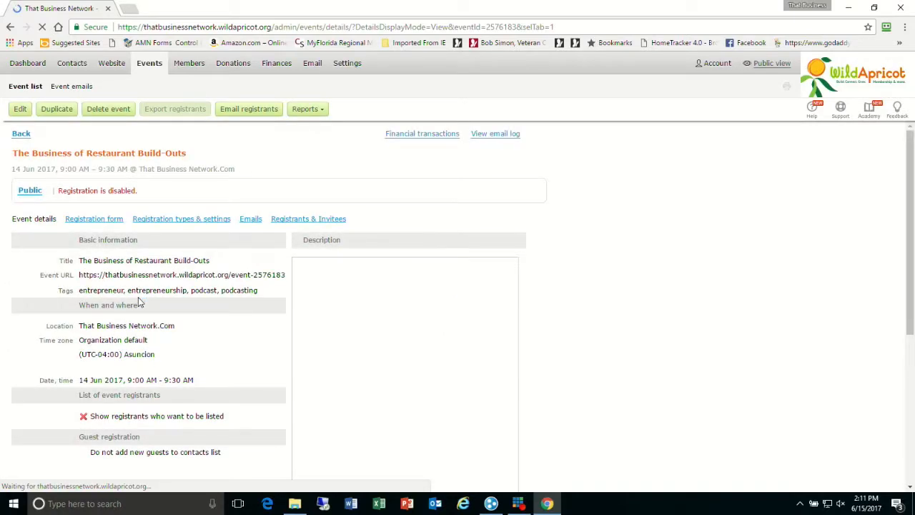
Step: Examine the title, tags, location, date and description of the event "The Business of Restaurant Build-Outs"
mouse_move(911, 166)
left_mouse_down()
mouse_move(912, 183)
mouse_move(912, 174)
left_mouse_up()
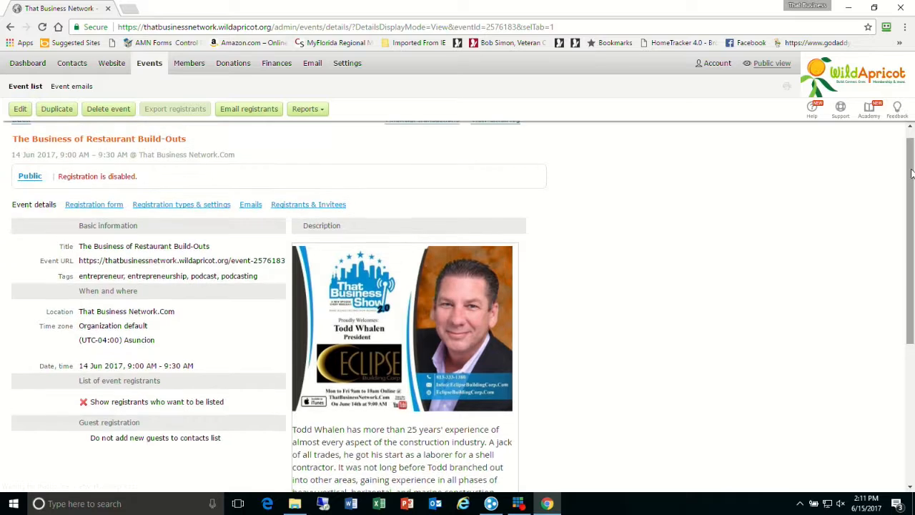
left_click_drag(84, 246, 161, 252)
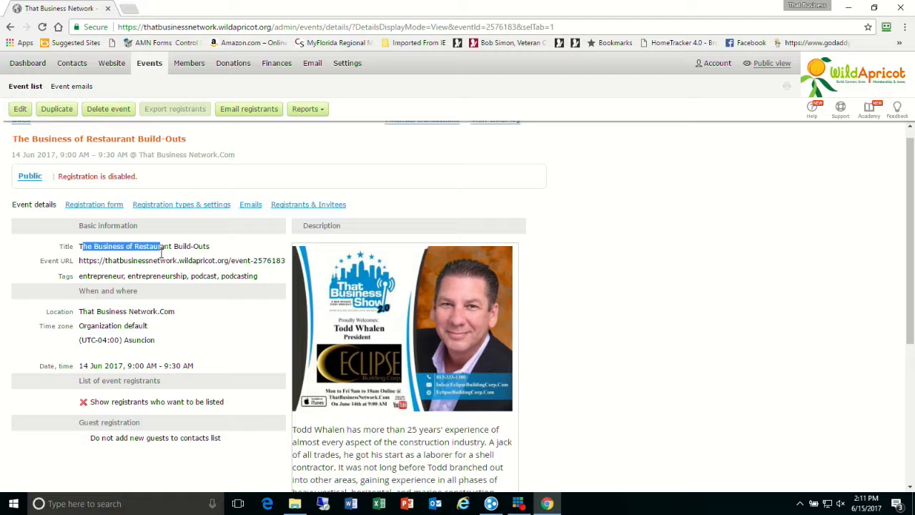
left_click_drag(161, 251, 200, 249)
left_click_drag(83, 271, 202, 278)
left_click_drag(83, 311, 144, 319)
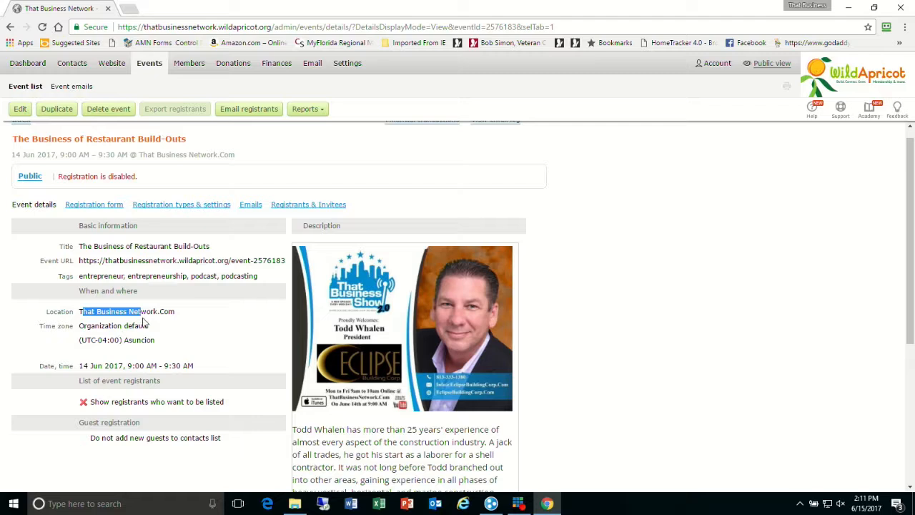
left_click_drag(90, 365, 159, 365)
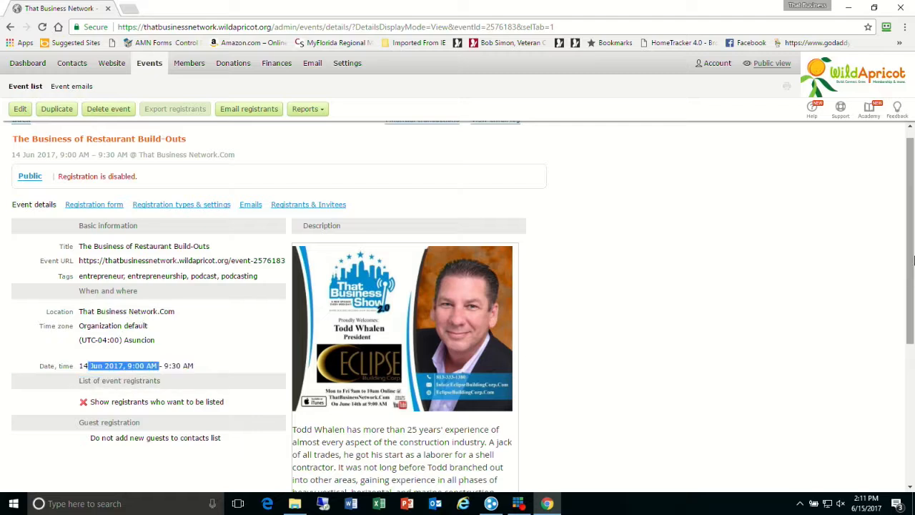
scroll(688, 264, "down", 2)
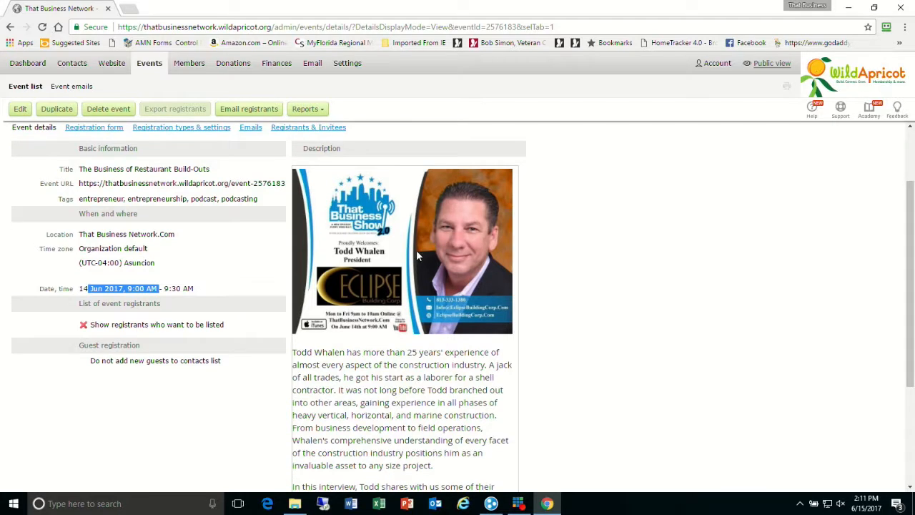
left_click(417, 255)
Step: Look through the editable details of the restaurant build-outs event and leave the editor without saving
left_click(20, 110)
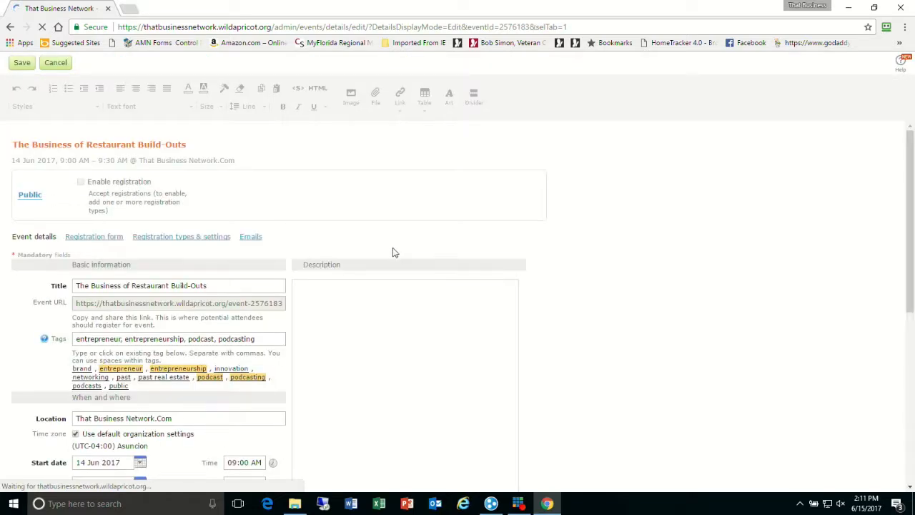
left_click_drag(912, 245, 912, 328)
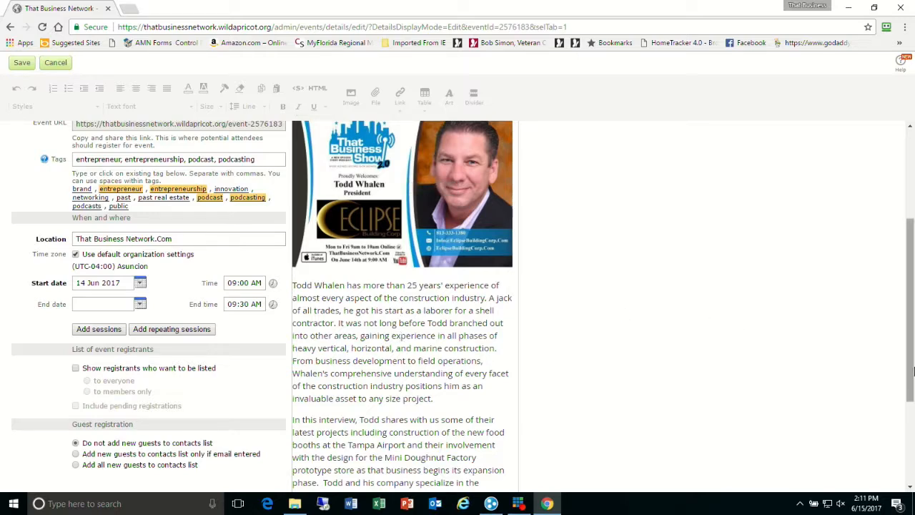
left_click_drag(912, 403, 912, 244)
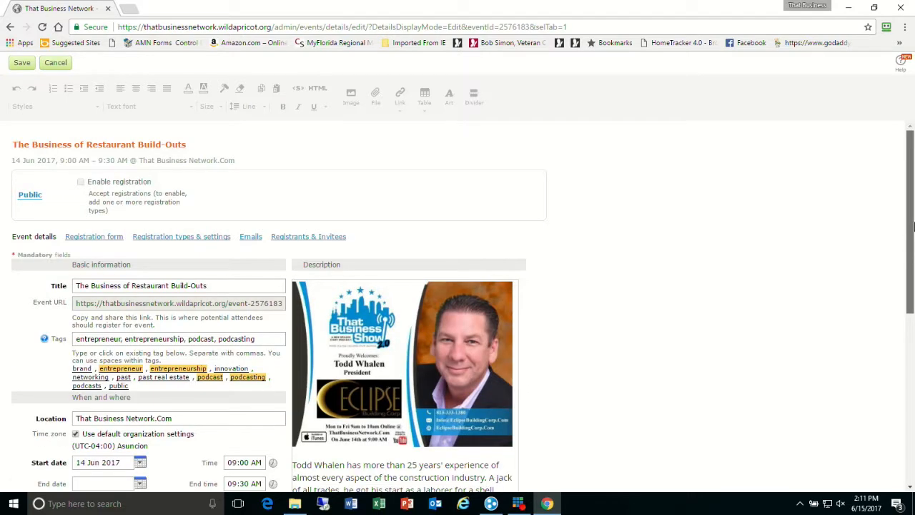
left_click(56, 63)
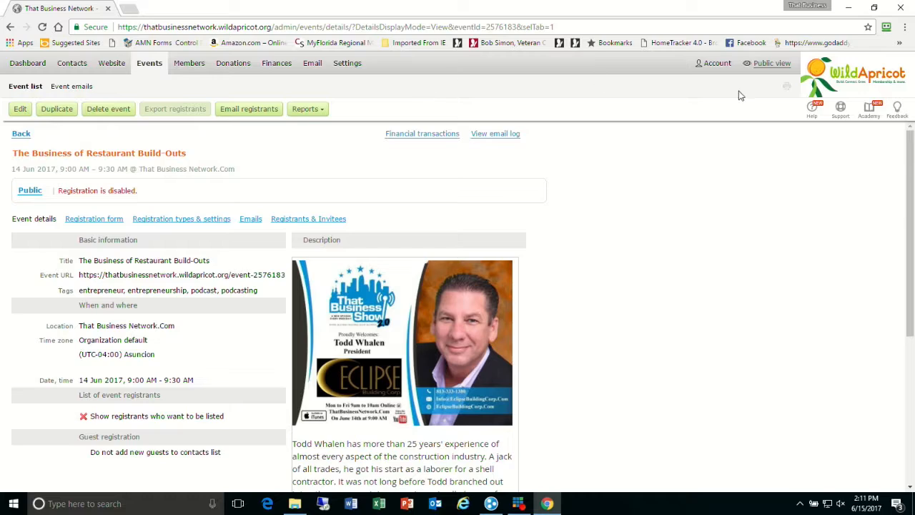
Step: Return to the public site and open the "$1 Billion in Sales" event listed under Upcoming Shows
left_click(766, 68)
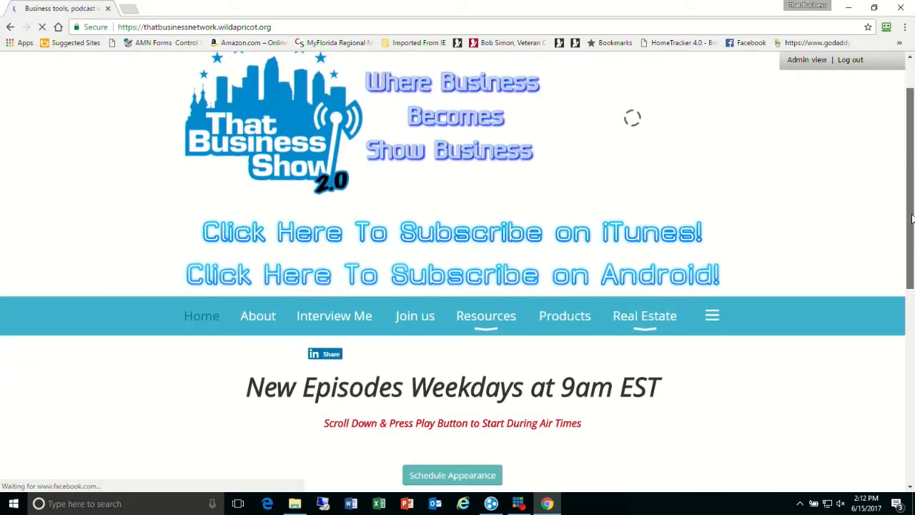
left_click_drag(912, 178, 909, 402)
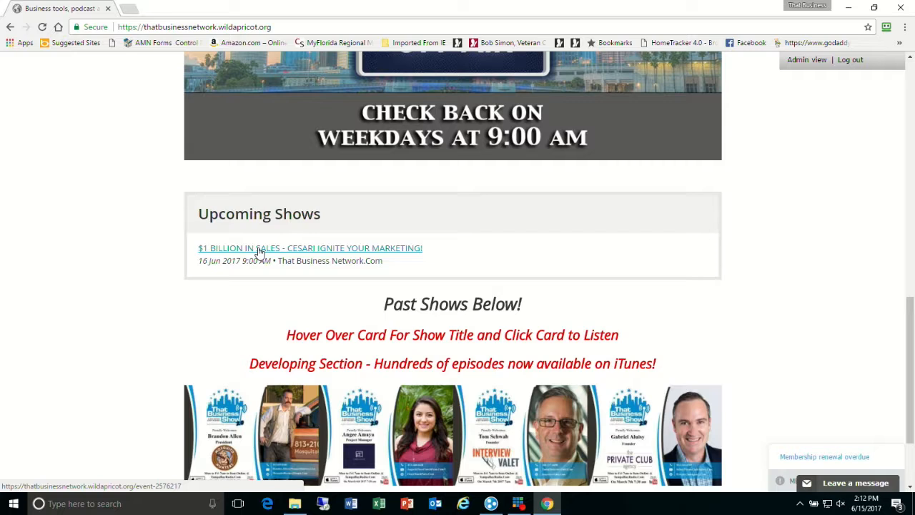
left_click(326, 251)
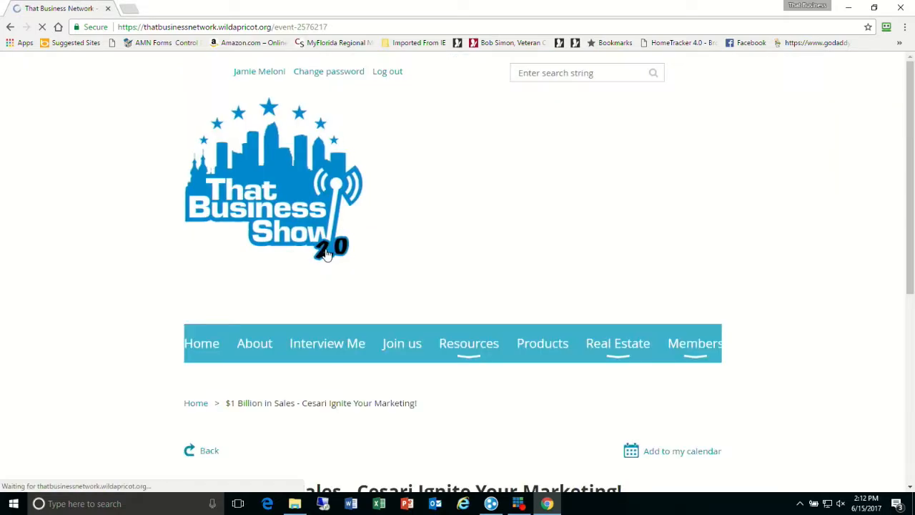
left_click_drag(910, 163, 912, 255)
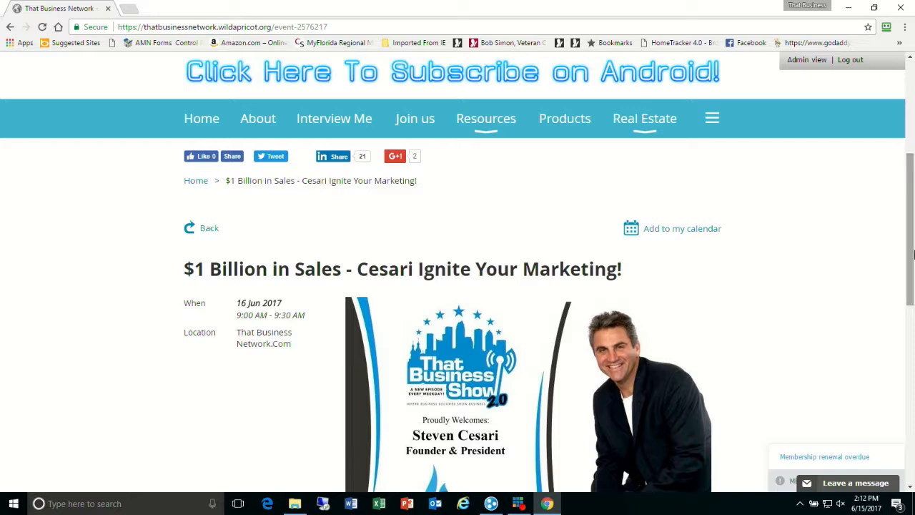
Step: Share the upcoming show's event page publicly on LinkedIn and close the share window
left_click(336, 156)
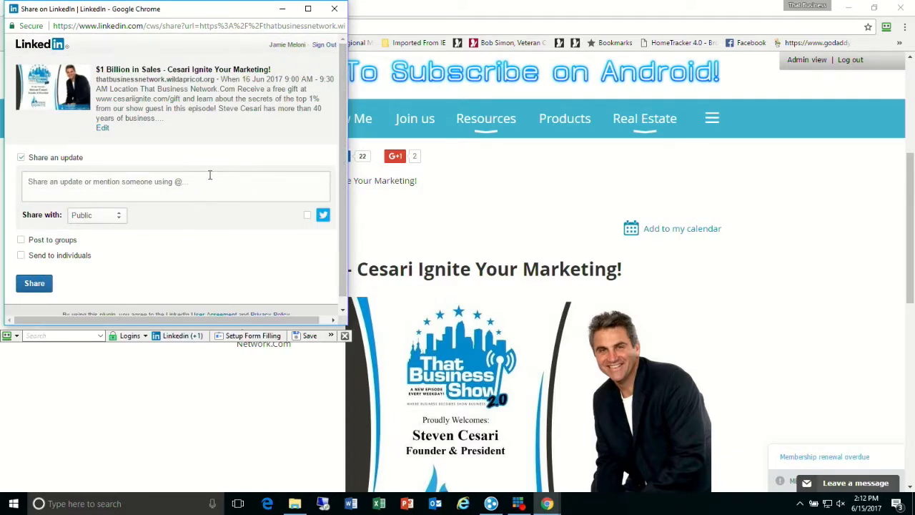
left_click(35, 283)
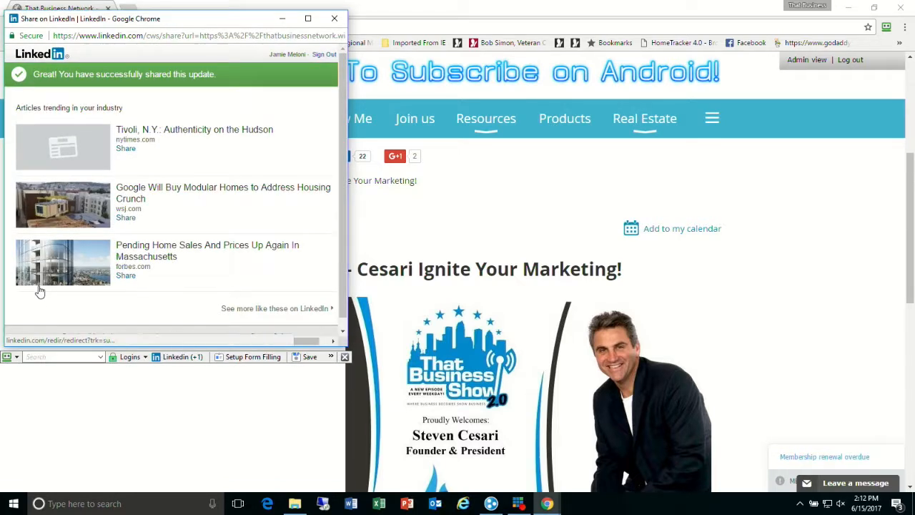
left_click(335, 19)
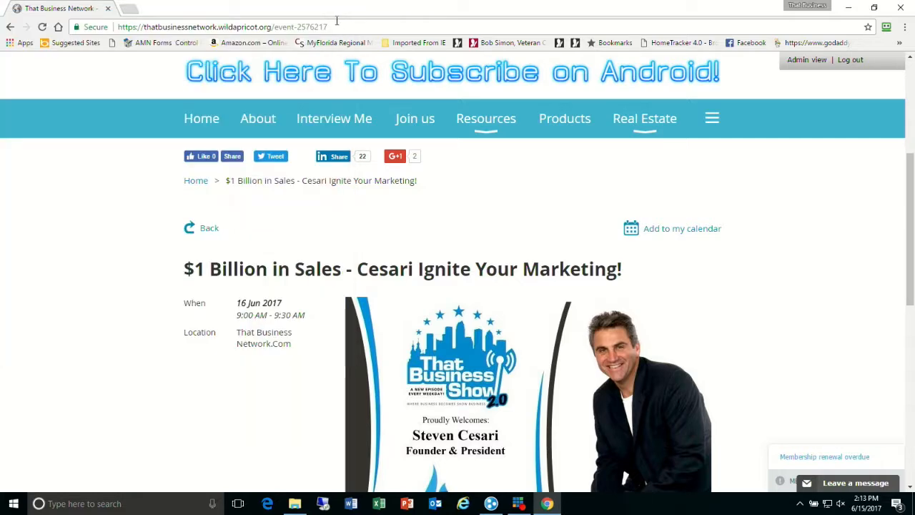
left_click(272, 158)
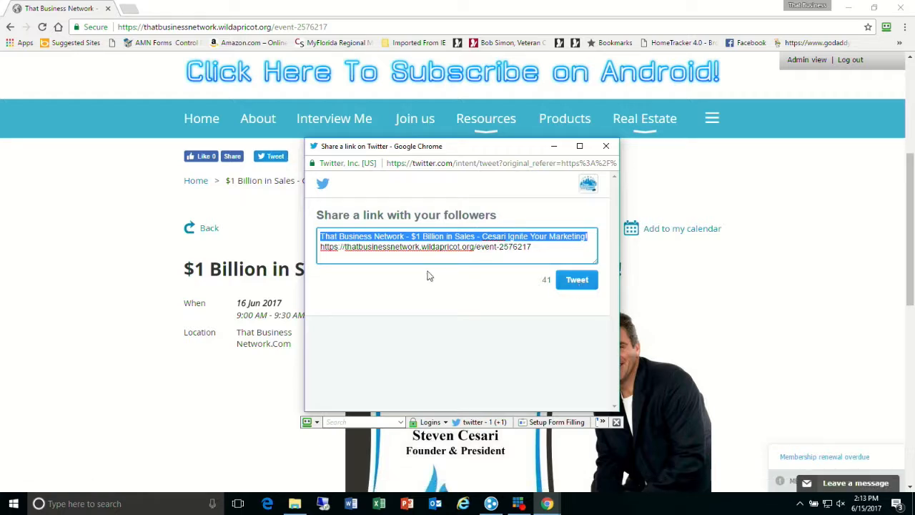
left_click(340, 238)
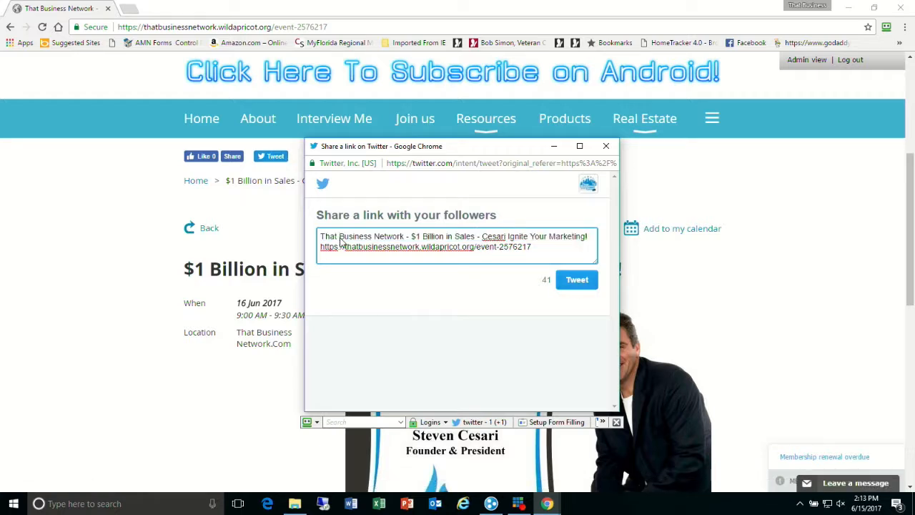
type("#")
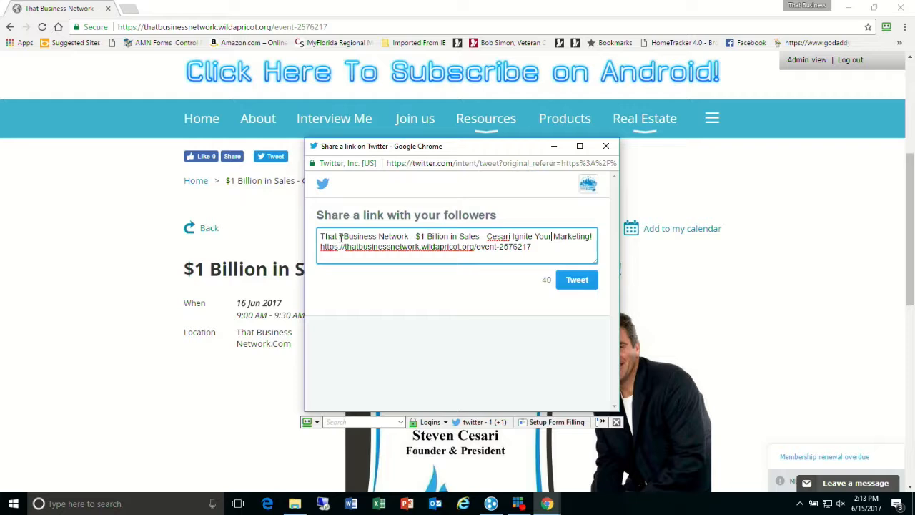
type("#")
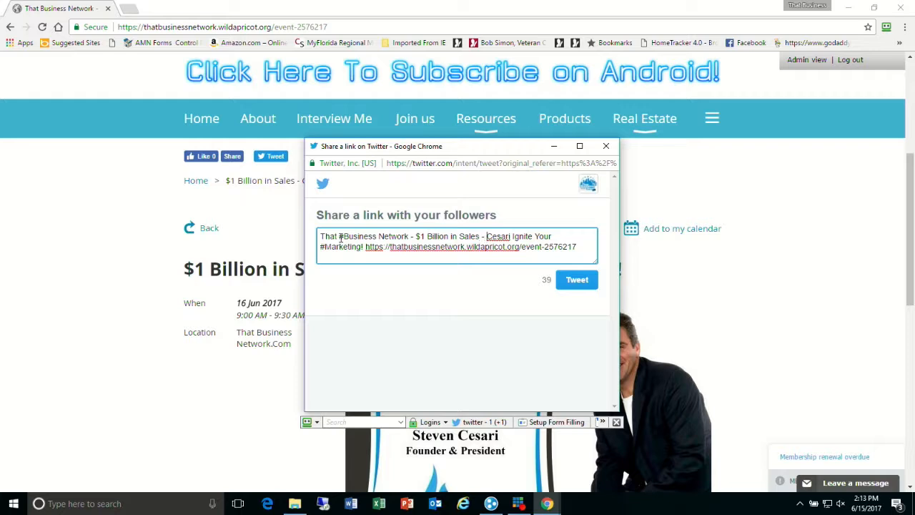
type("@")
key("BackSpace")
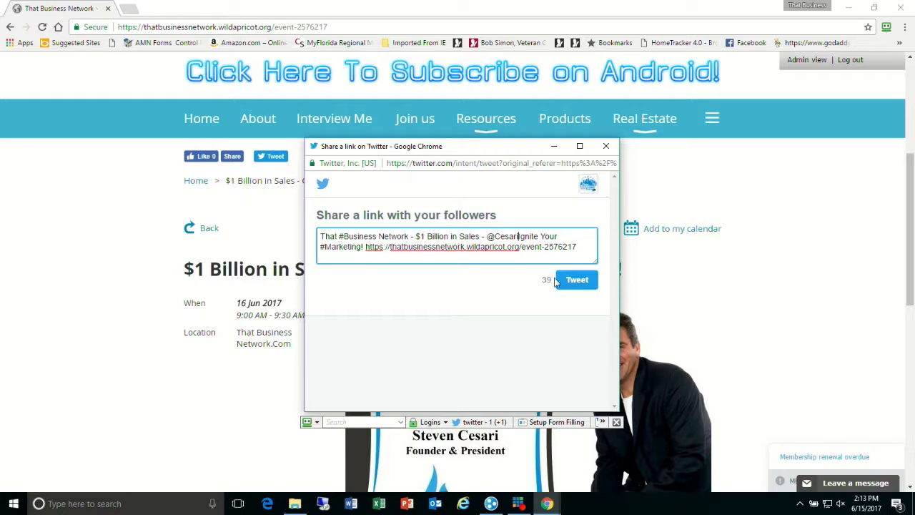
left_click(589, 282)
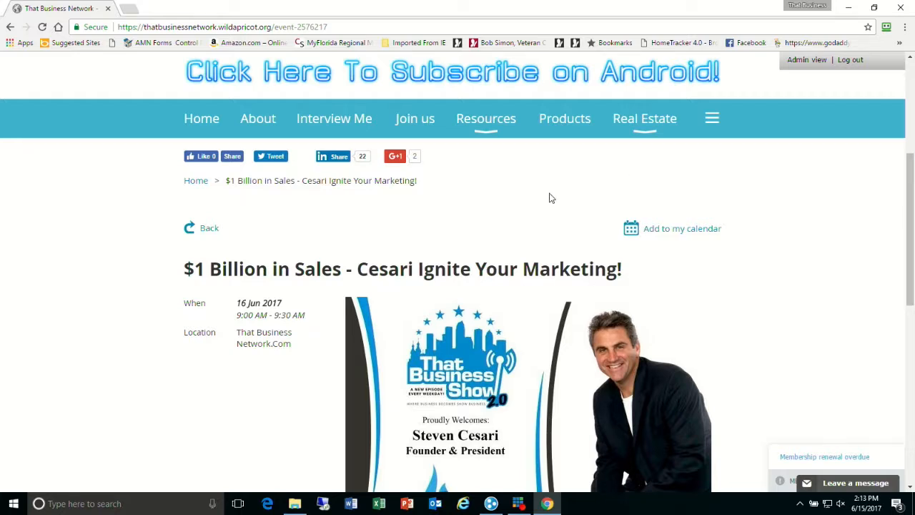
Step: Share the event on Facebook to the managed page That Business Show with the message "Tomorrow's show!"
left_click(232, 158)
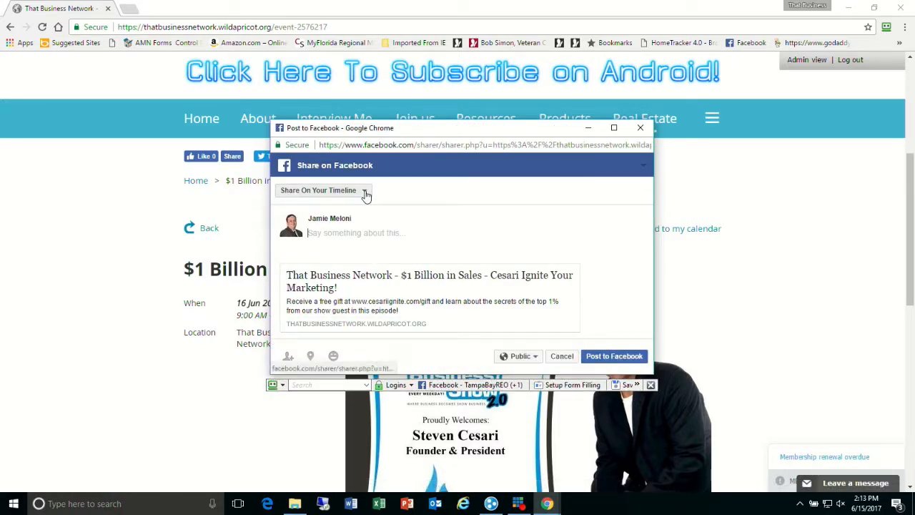
left_click(363, 190)
left_click(347, 261)
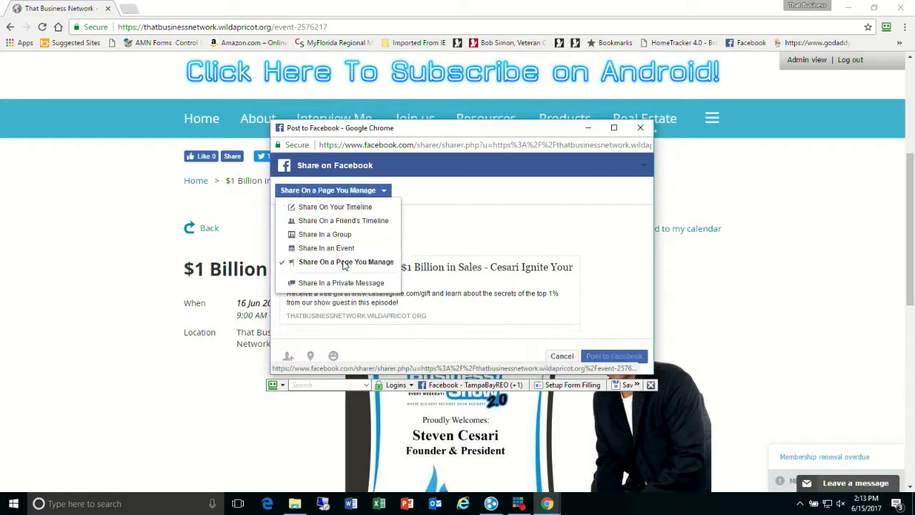
left_click(374, 219)
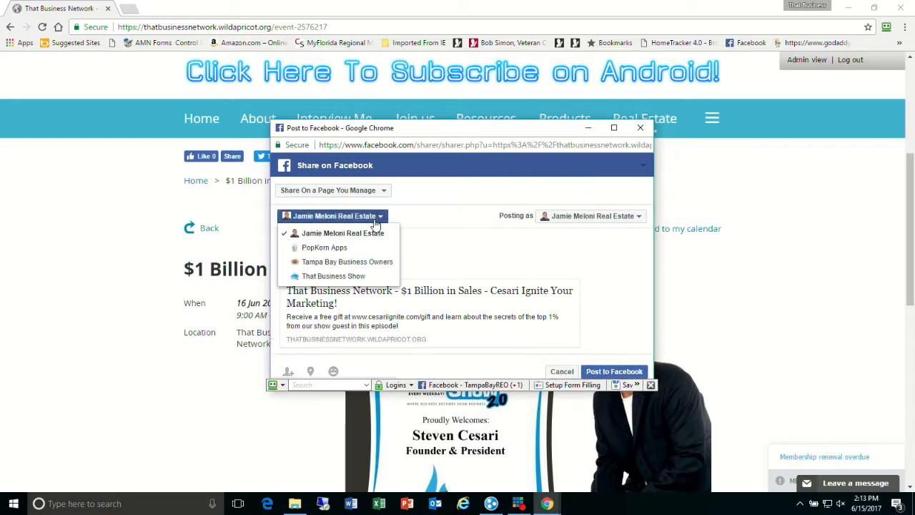
left_click(346, 275)
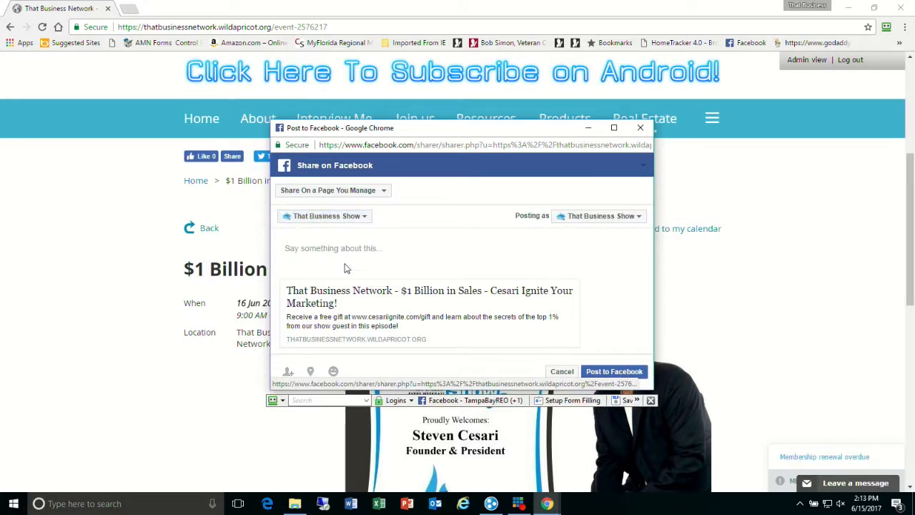
type("Tokmor")
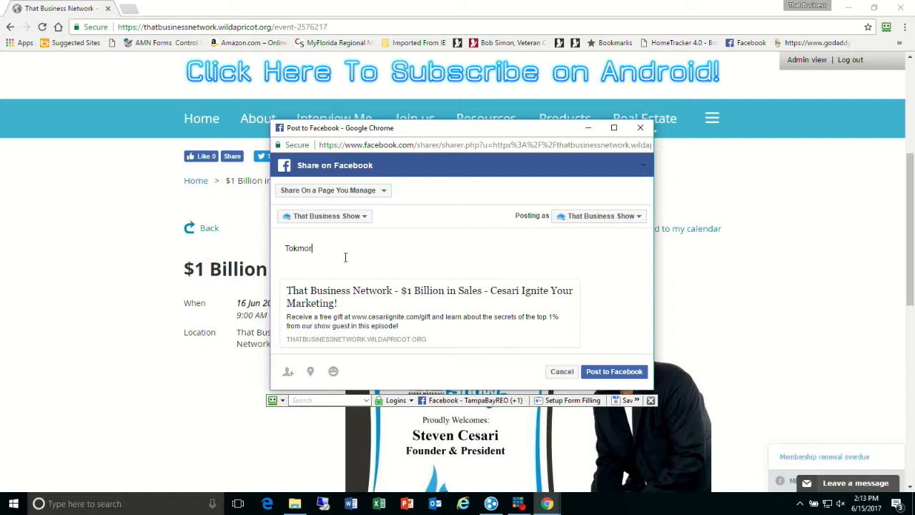
key("BackSpace")
type("morrow's show!")
left_click(613, 373)
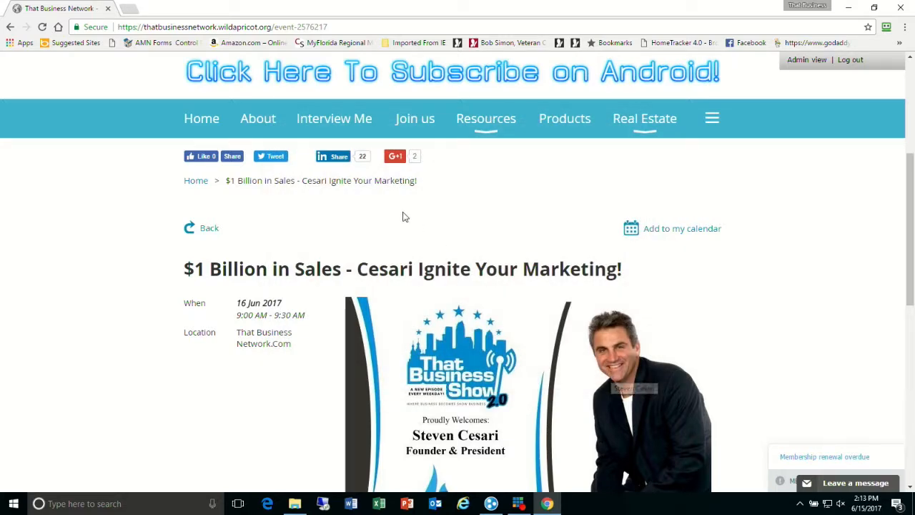
Step: Give the event page a Google +1 and share it publicly on Google+
left_click(398, 159)
left_click(395, 158)
left_click_drag(913, 263, 912, 180)
mouse_move(465, 327)
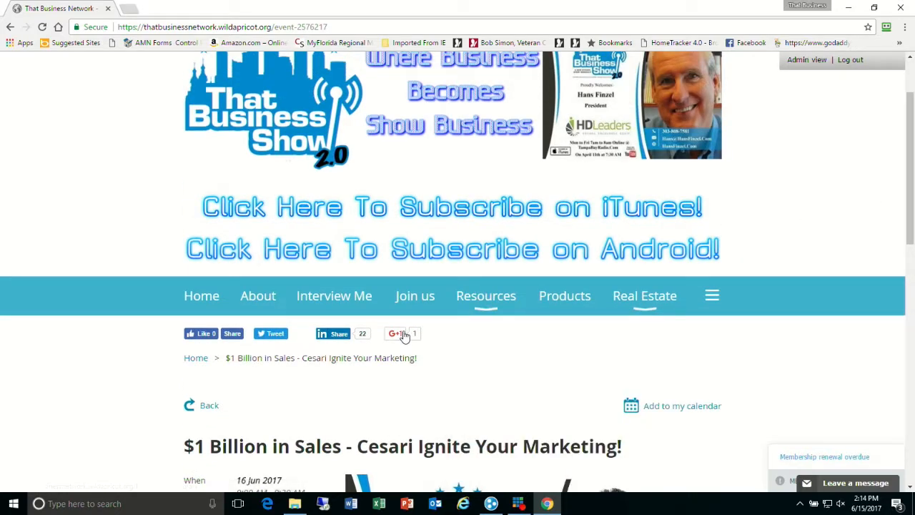
left_click(395, 334)
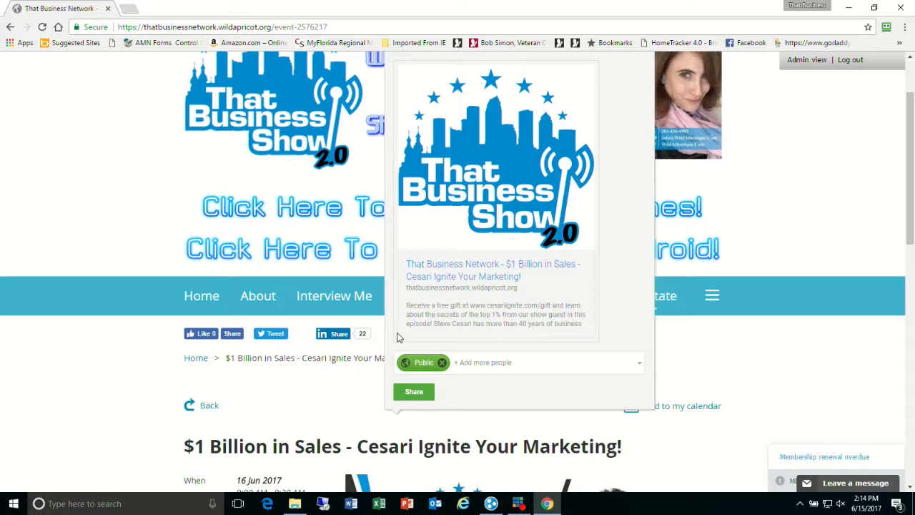
left_click(411, 393)
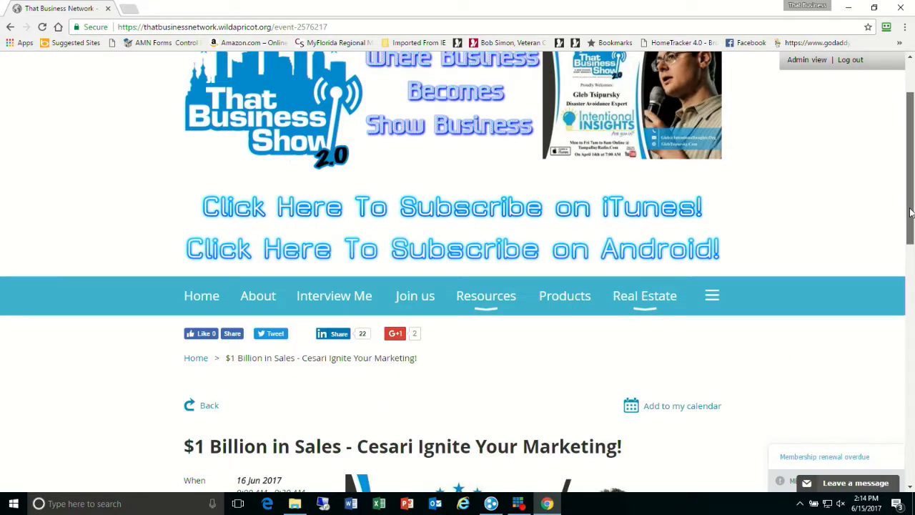
Step: Go to the site's admin view and open the past event "How To Get Your Website To Convert Better" from the event list
left_click_drag(910, 213, 912, 163)
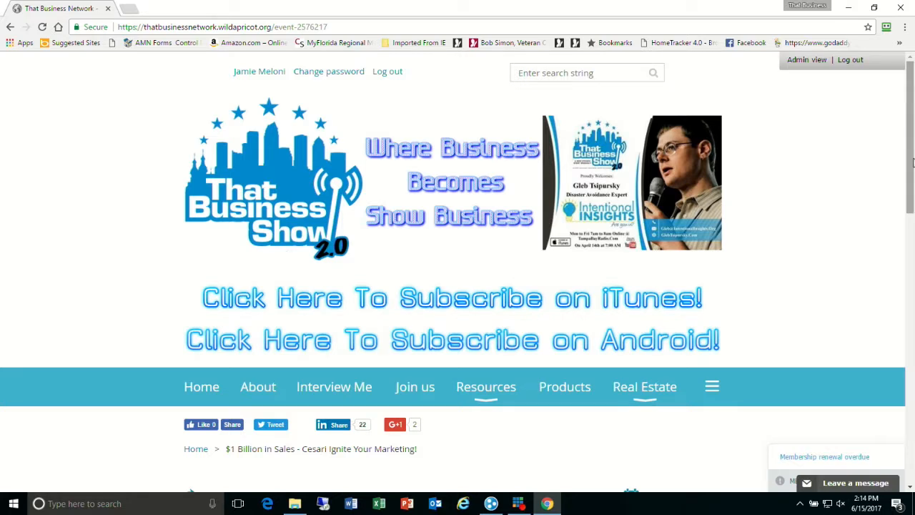
left_click(822, 63)
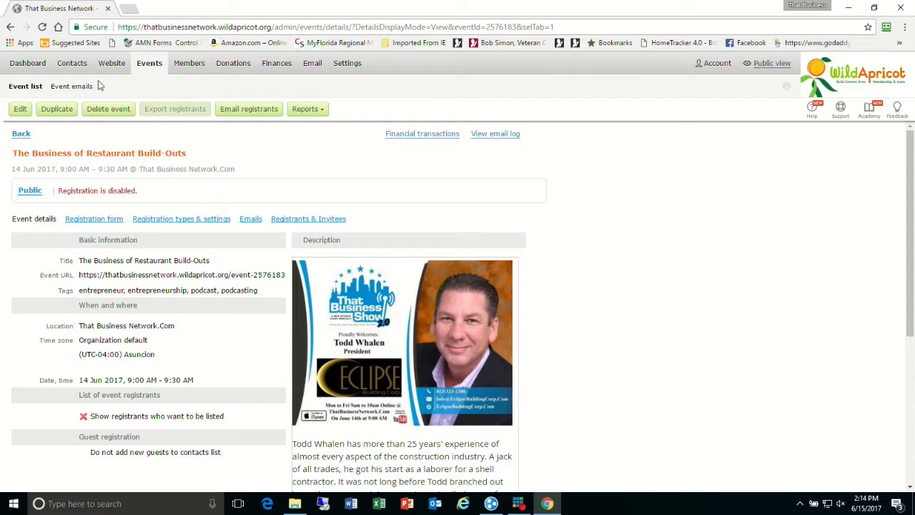
left_click(39, 92)
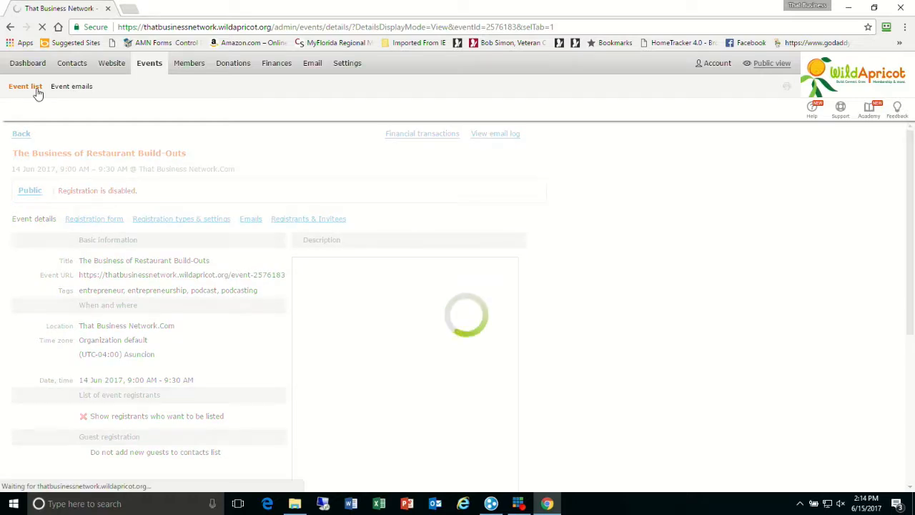
left_click_drag(910, 140, 912, 411)
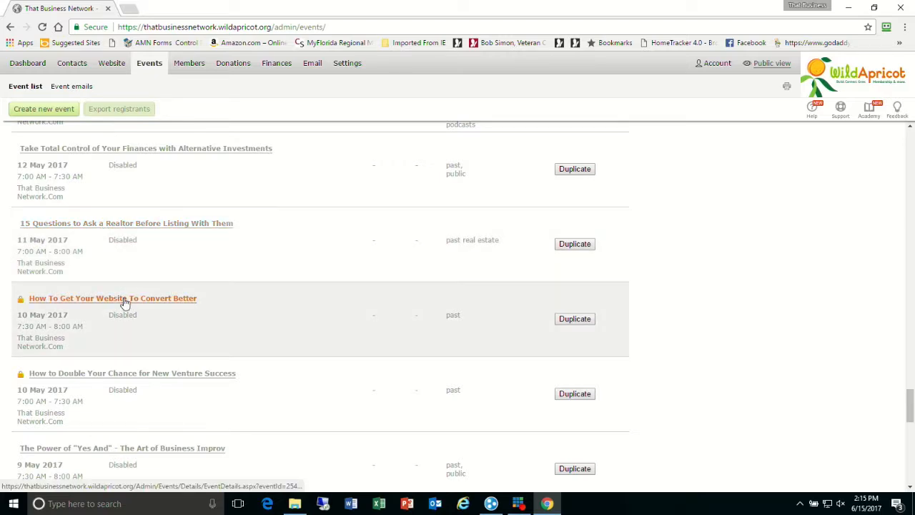
left_click(124, 299)
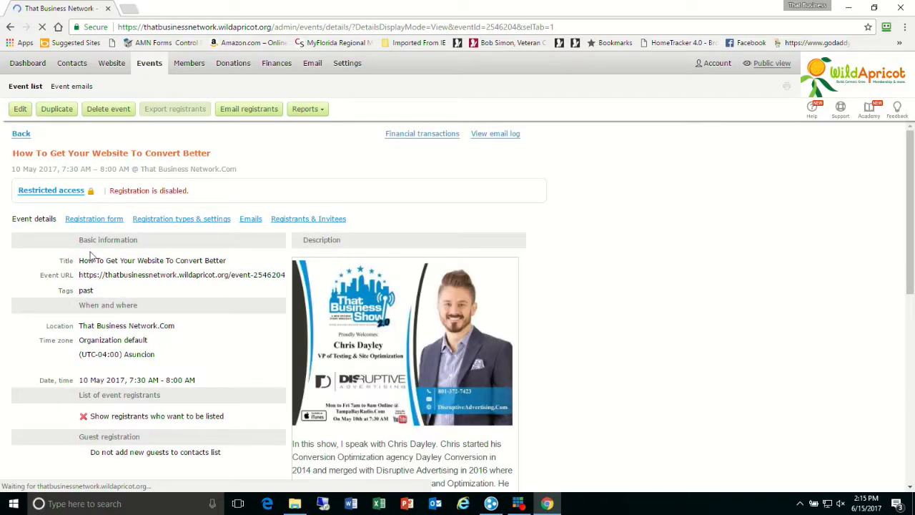
Step: Try limiting the event's access permissions to the Past Guests - Sponsor Annually level, then leave without saving
left_click(61, 191)
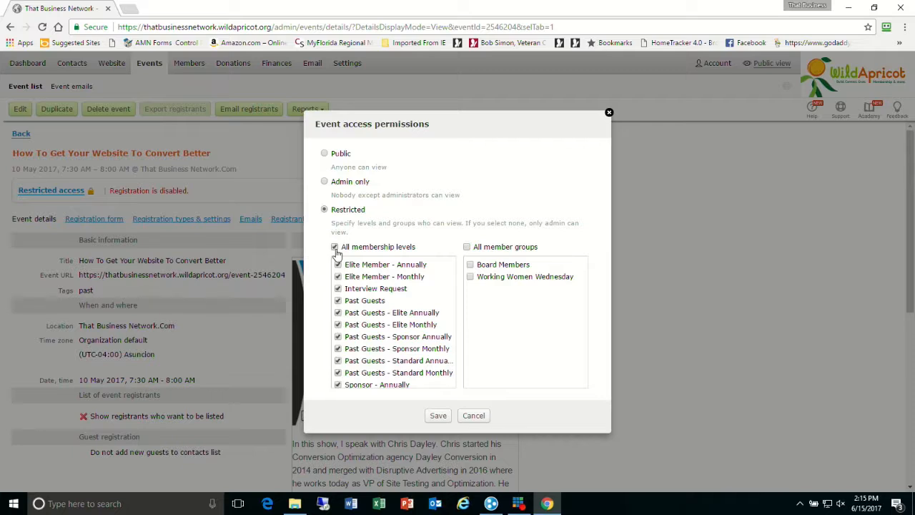
left_click(334, 247)
left_click(338, 337)
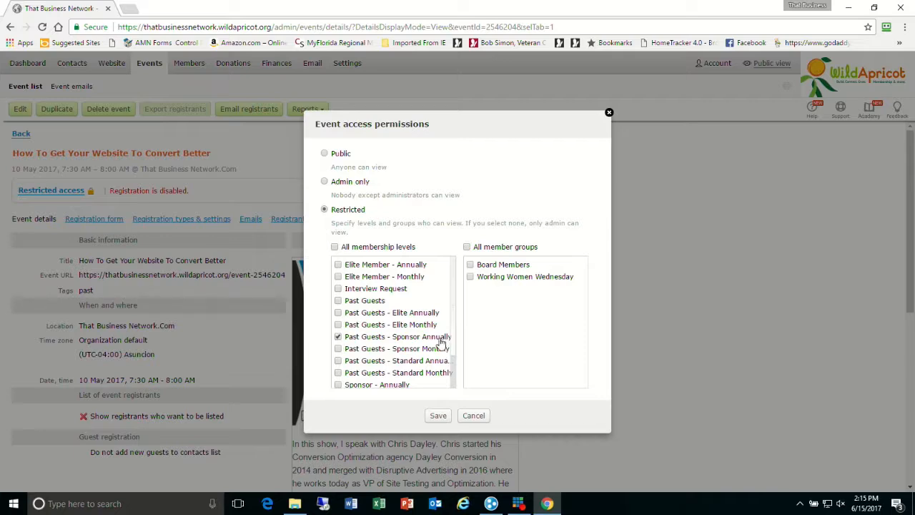
left_click(478, 418)
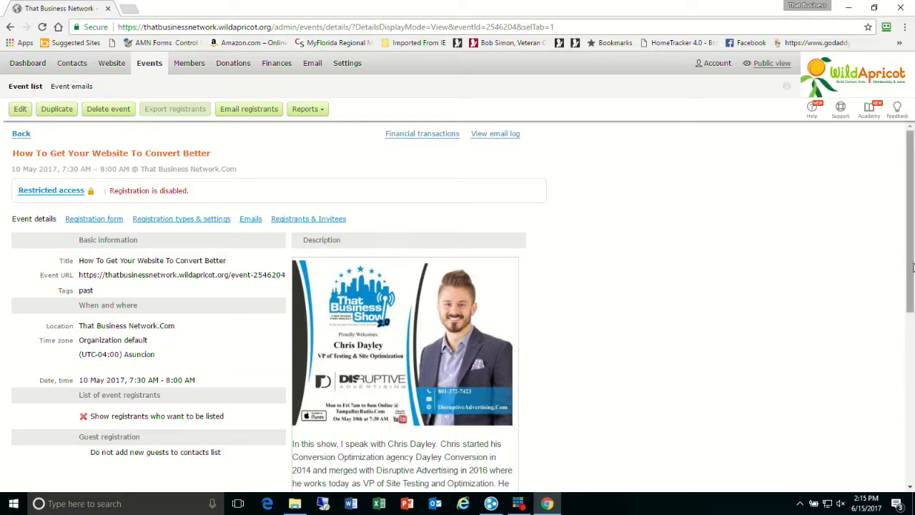
Step: Look through the event's description down to the embedded show video and return to its start
left_click_drag(911, 264, 914, 437)
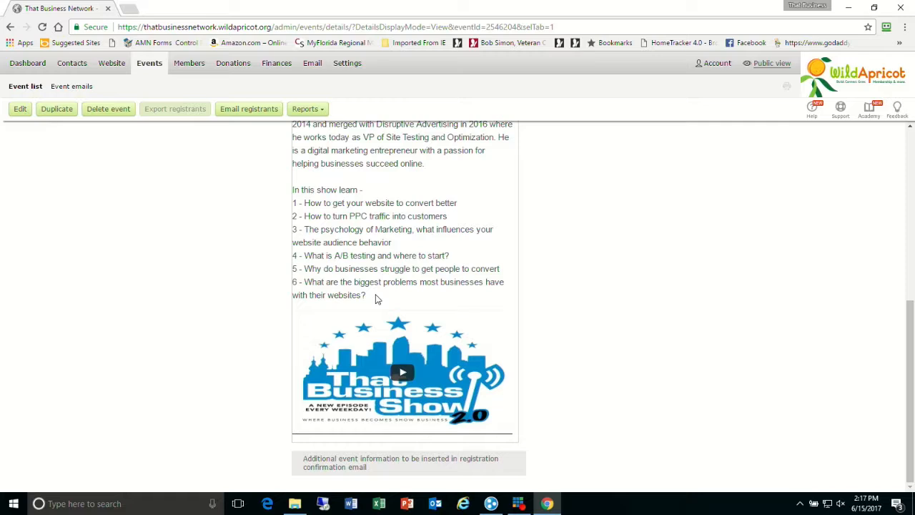
left_click_drag(910, 330, 910, 145)
mouse_move(184, 67)
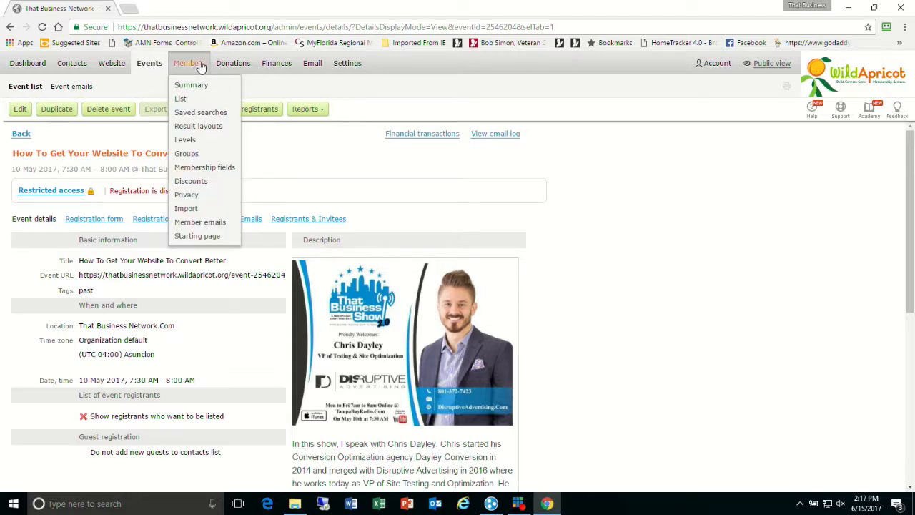
Step: Open the website's CSS customization and select all of the video-container code
left_click(115, 64)
mouse_move(293, 92)
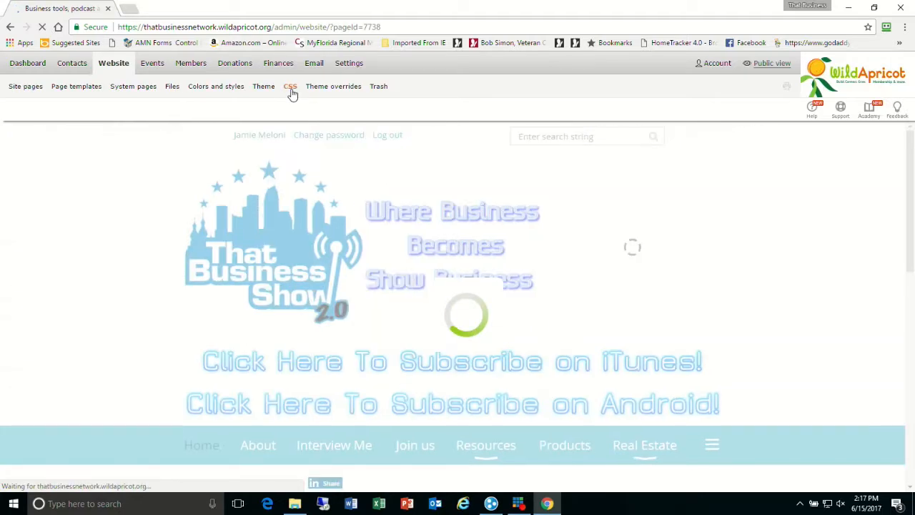
left_click(290, 88)
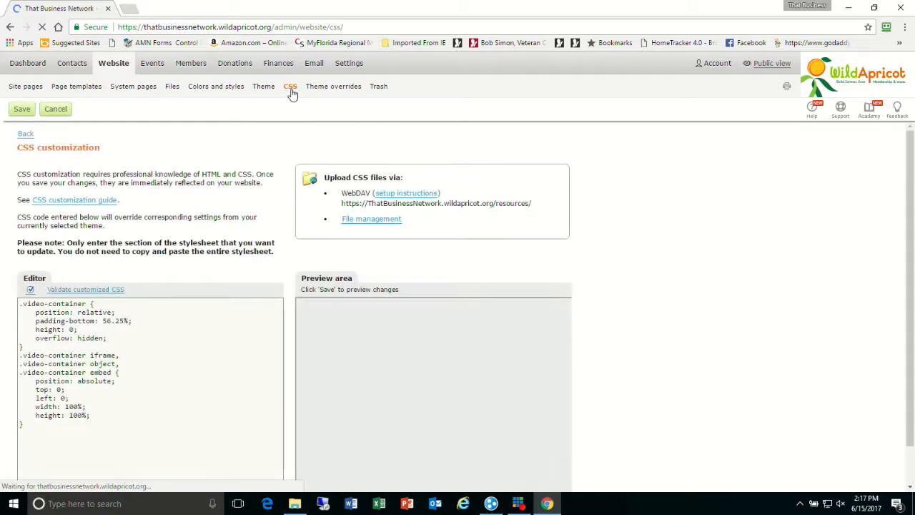
left_click(120, 425)
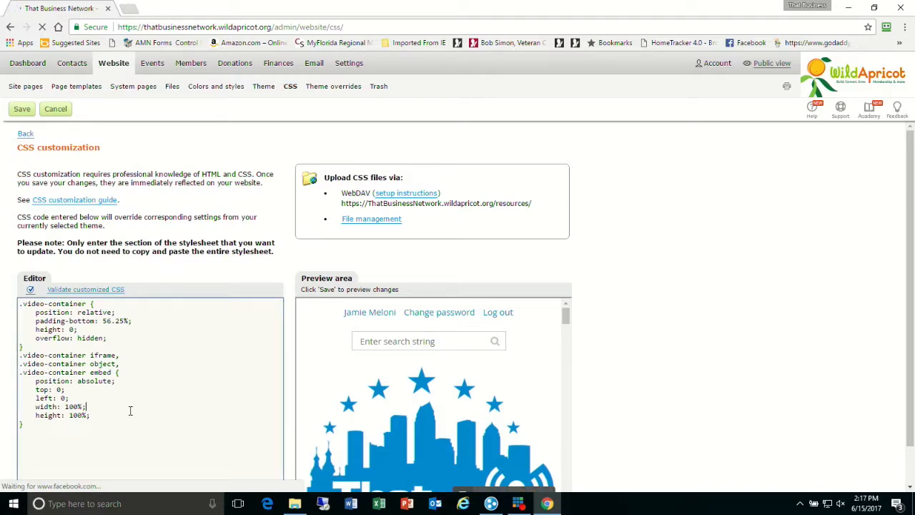
key("ctrl+a")
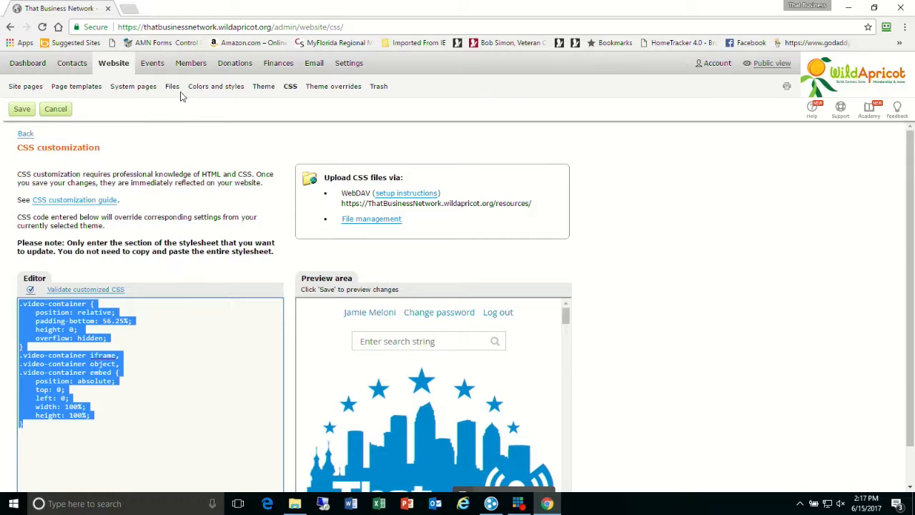
Step: Open the "How to Raise a Genius" event from the event list and look through its full description
mouse_move(190, 61)
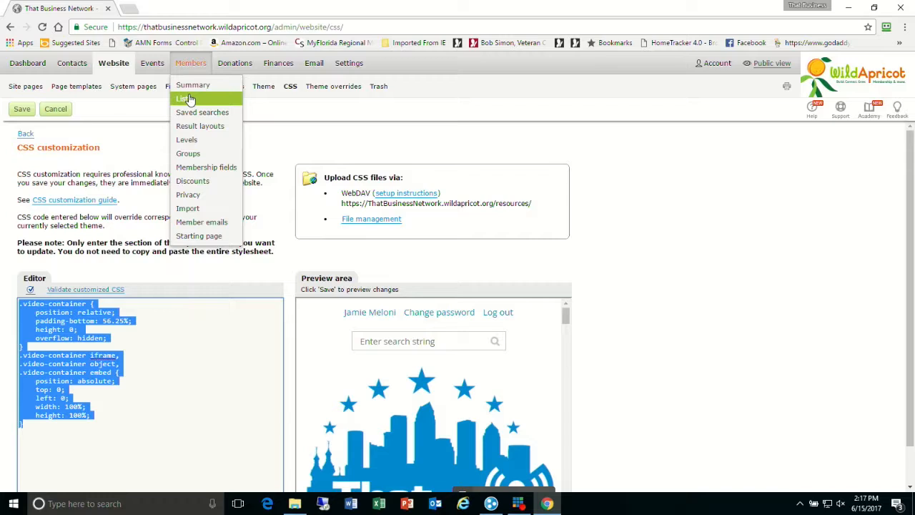
left_click_drag(912, 214, 896, 107)
mouse_move(151, 66)
left_click(154, 85)
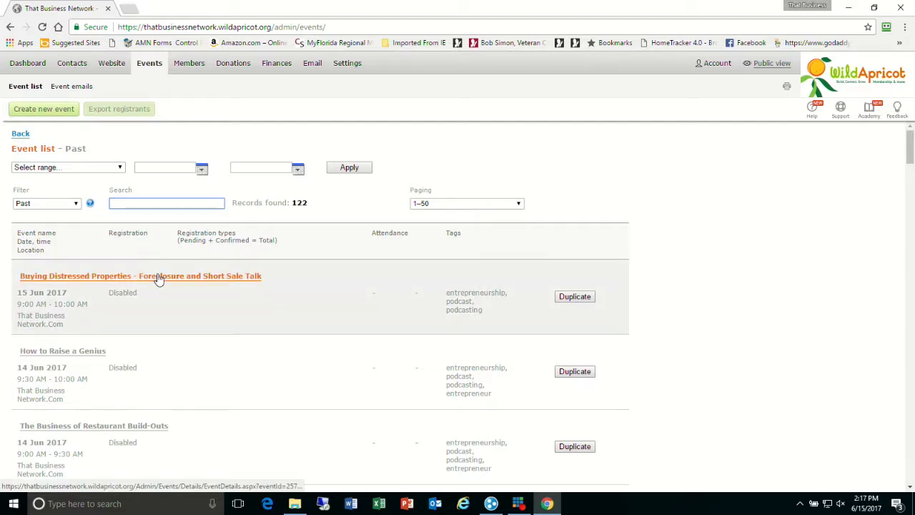
left_click(76, 355)
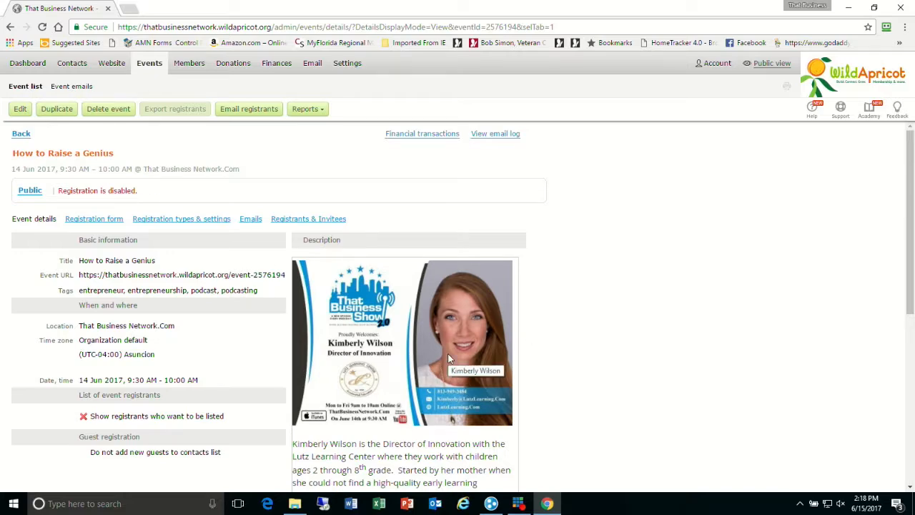
scroll(902, 297, "down", 5)
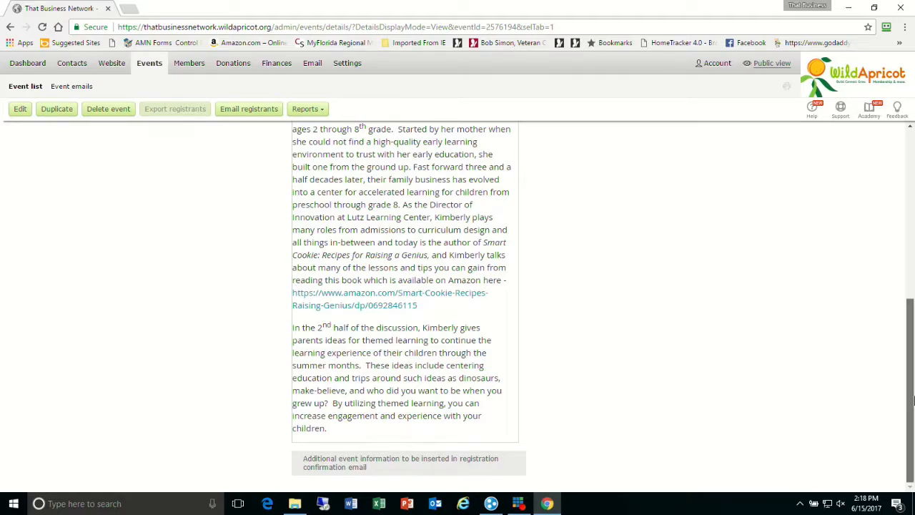
scroll(893, 386, "up", 5)
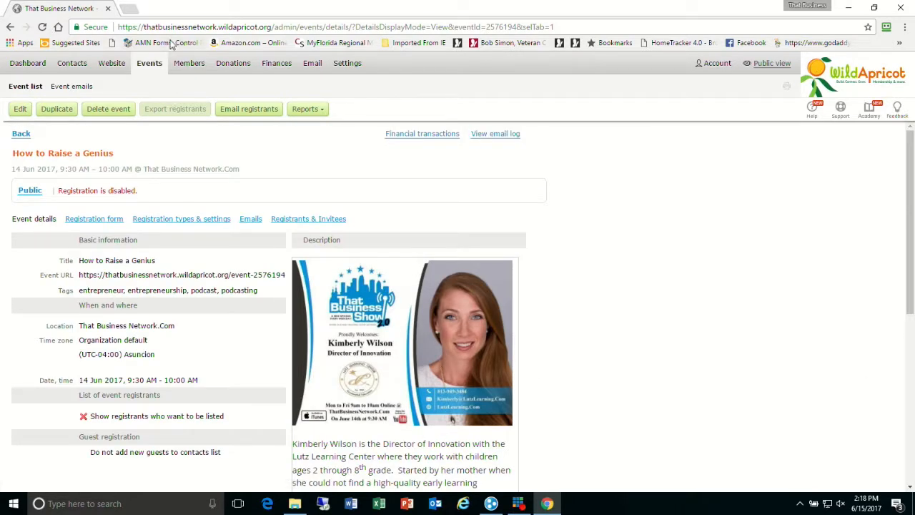
Step: Return to the public site, open the Public Video Library and look through its list of episodes
left_click(36, 86)
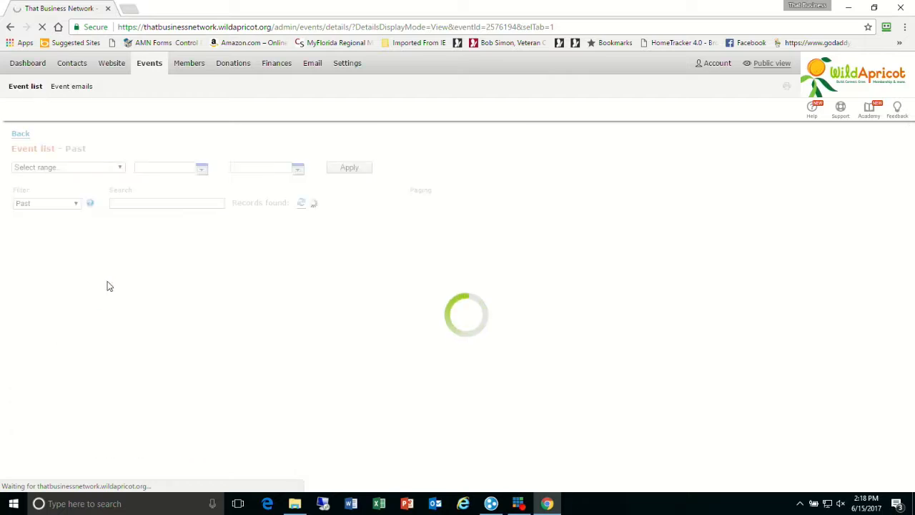
left_click(773, 65)
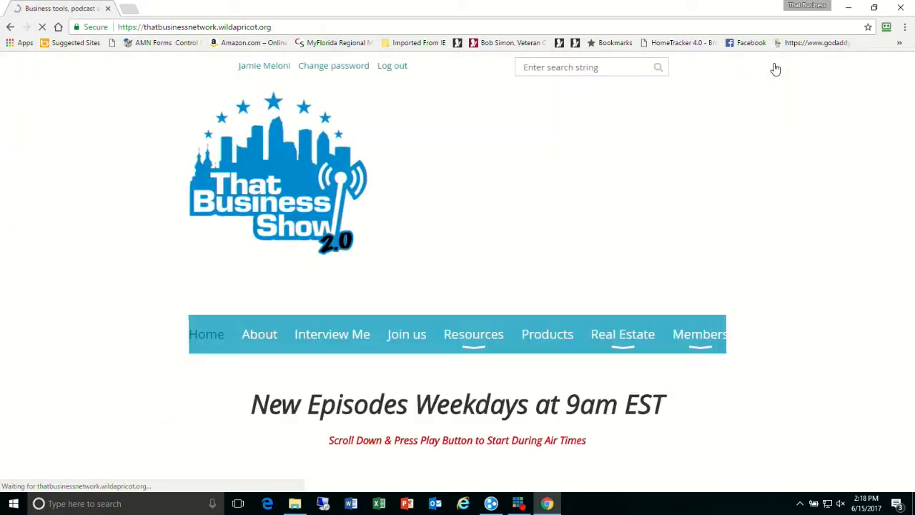
left_click_drag(911, 169, 913, 213)
mouse_move(491, 243)
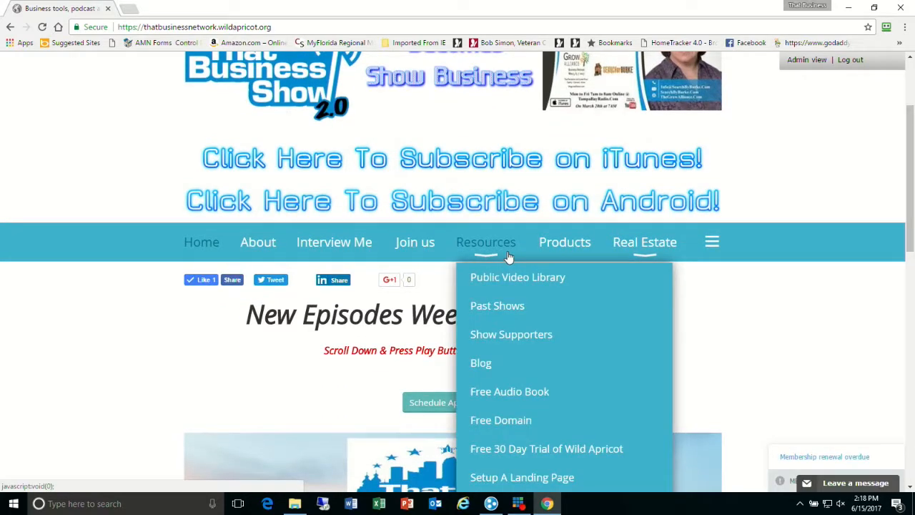
left_click(509, 278)
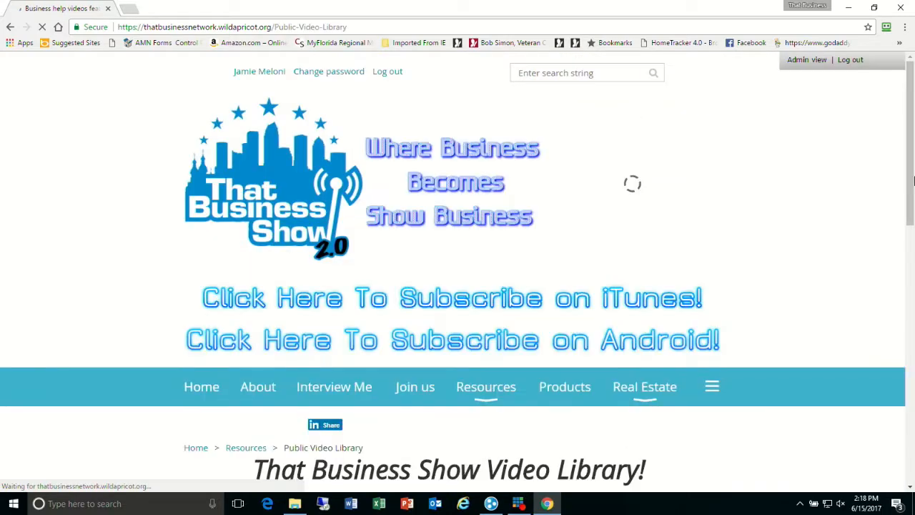
left_click_drag(912, 169, 913, 348)
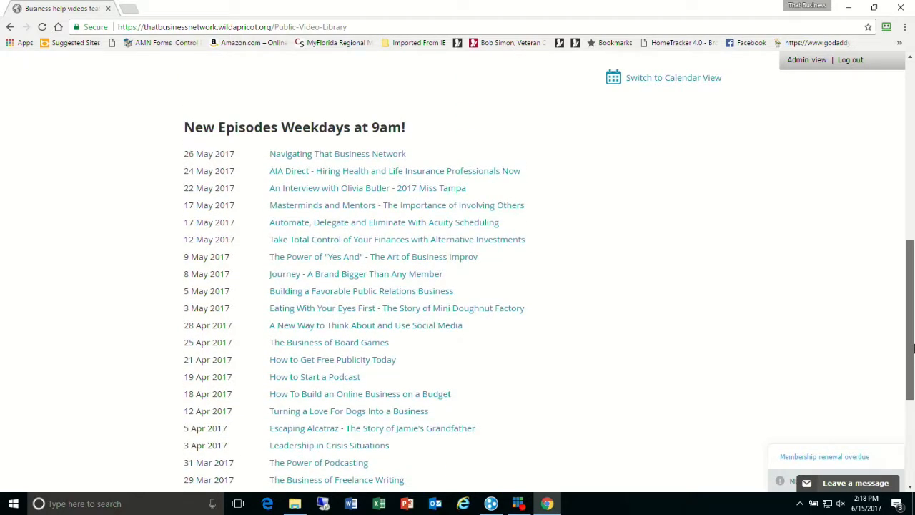
left_click_drag(913, 348, 912, 225)
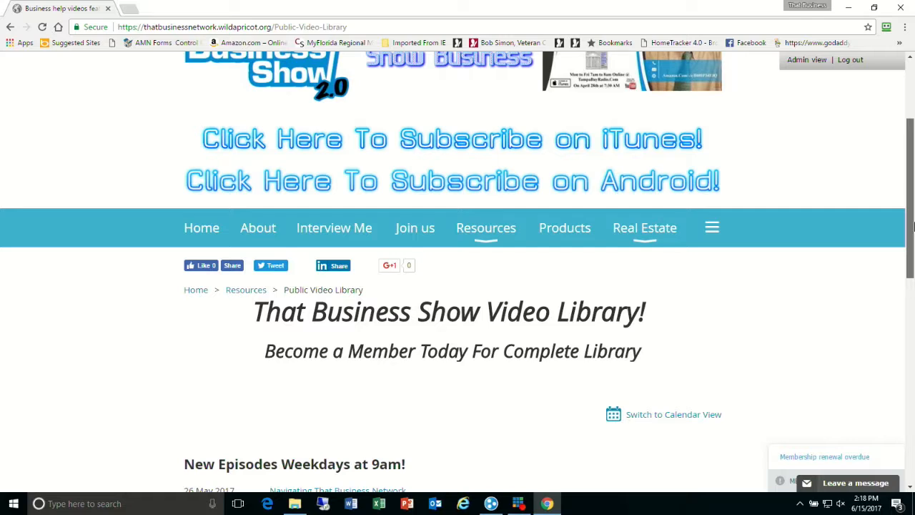
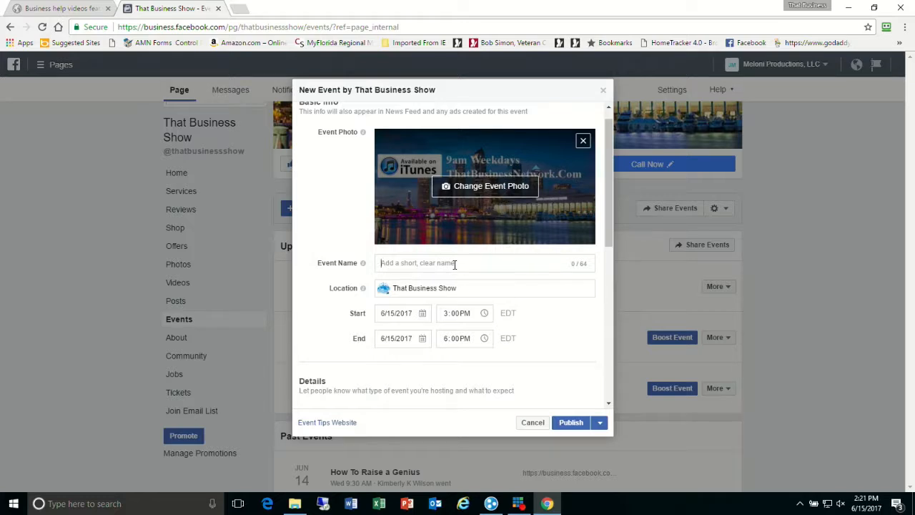
Step: Look through the new event's details, try the keyword "busin", and mark the event as Free Admission and Kid Friendly
left_click(438, 290)
left_click_drag(606, 229, 619, 340)
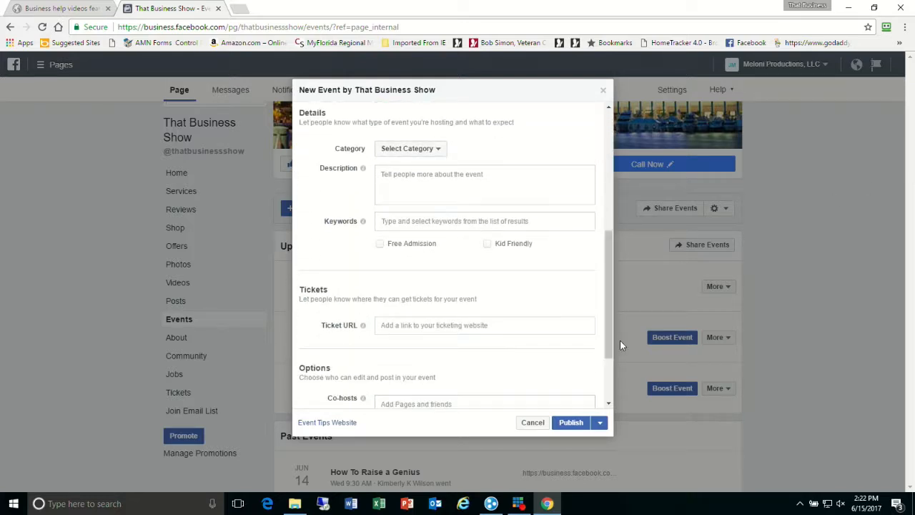
left_click(405, 177)
left_click(402, 180)
left_click(389, 220)
type("busin")
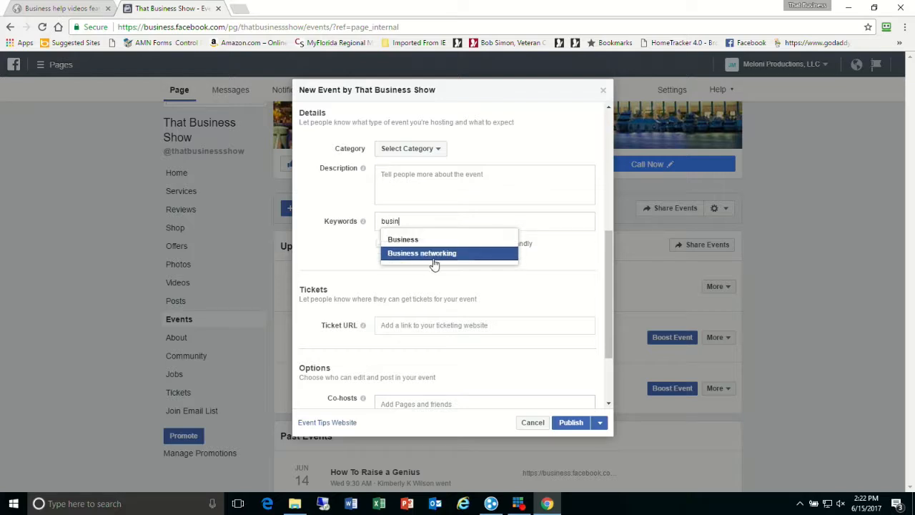
double_click(422, 223)
key("BackSpace")
left_click(393, 245)
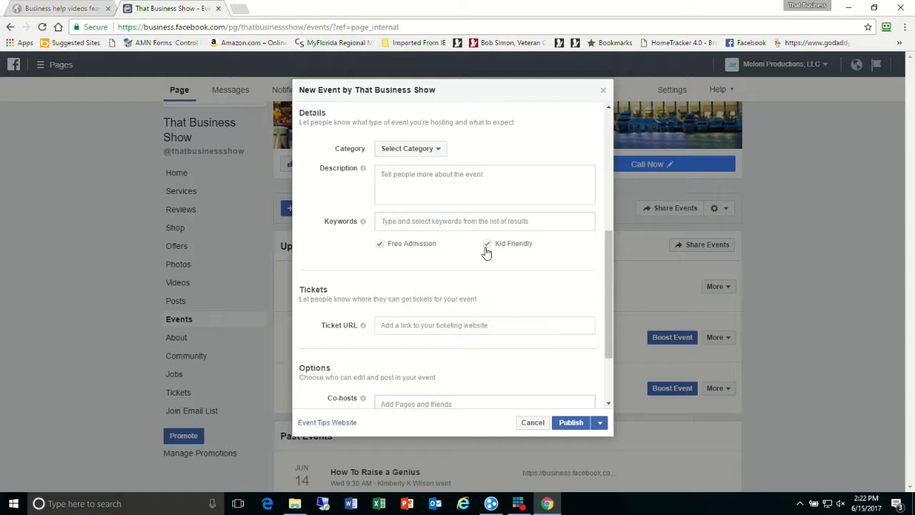
left_click_drag(612, 269, 607, 336)
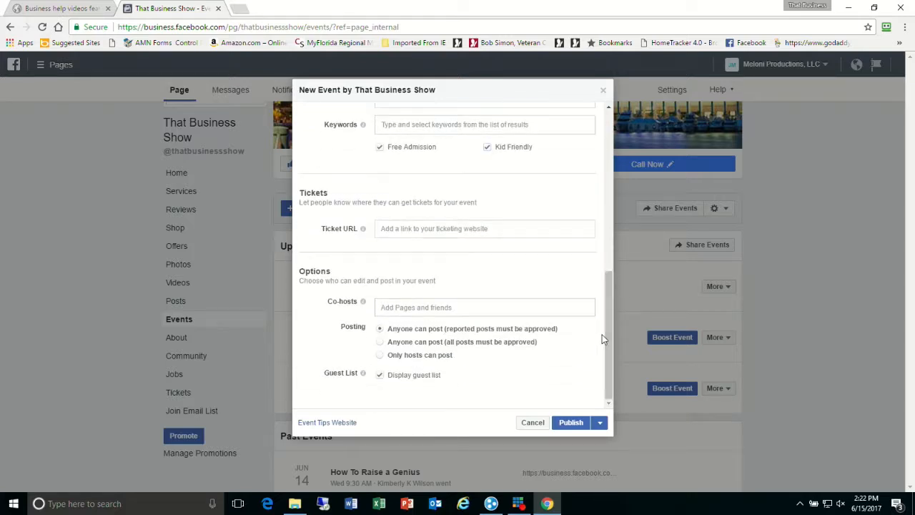
left_click(440, 308)
type("cesari ign")
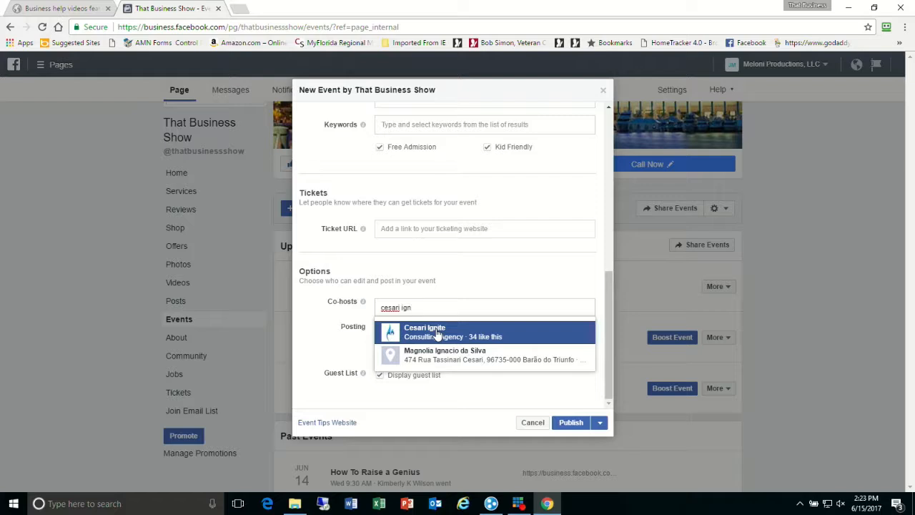
left_click(533, 423)
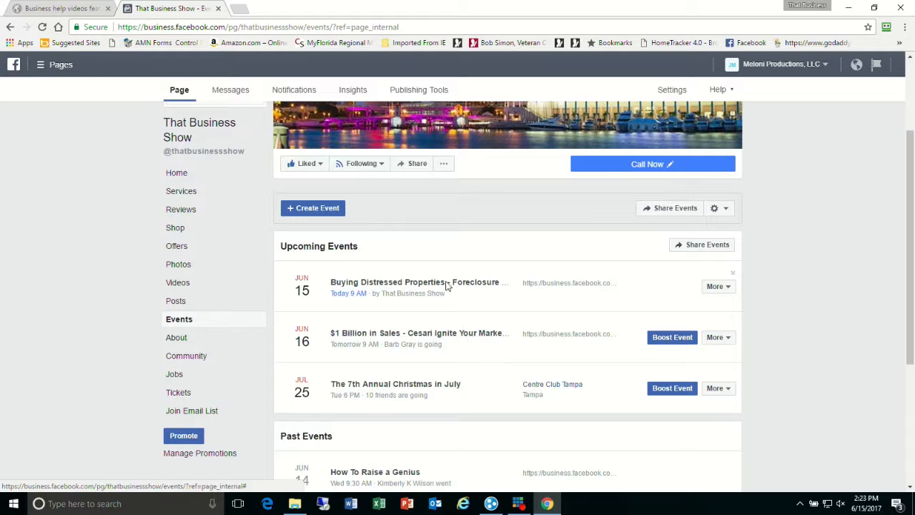
Step: Open the "Buying Distressed Properties" event and remove everything after the question mark from its web address
left_click(423, 285)
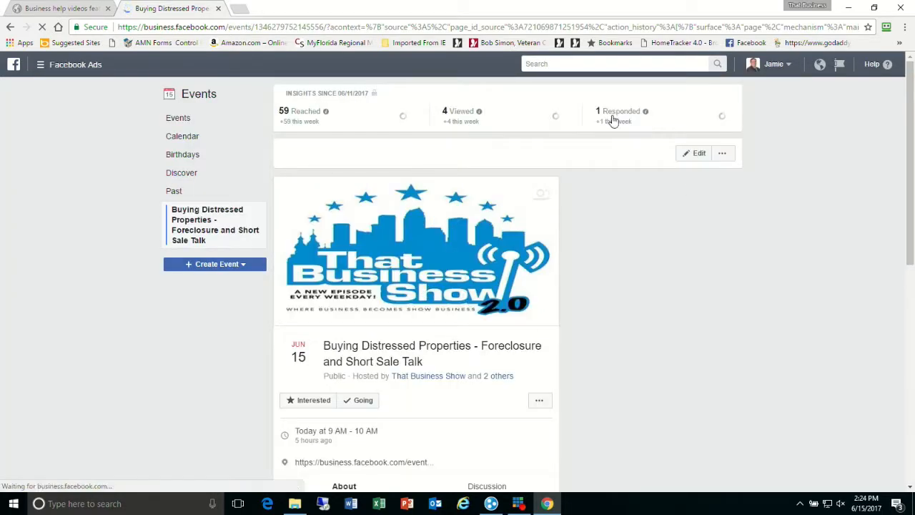
left_click(334, 30)
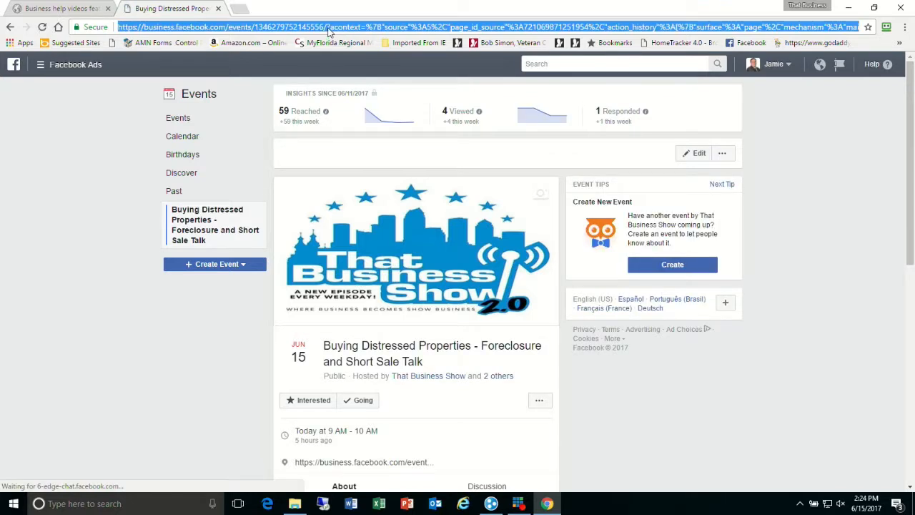
left_click(329, 28)
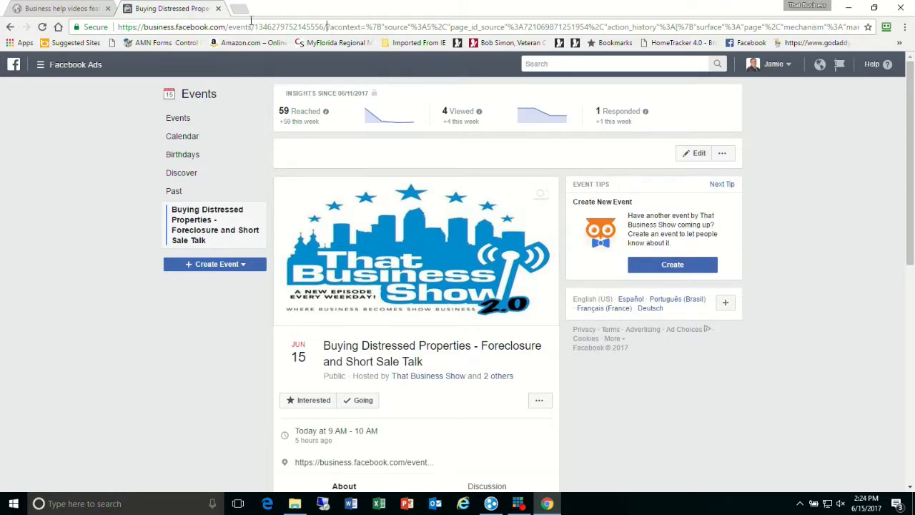
left_click_drag(254, 27, 912, 96)
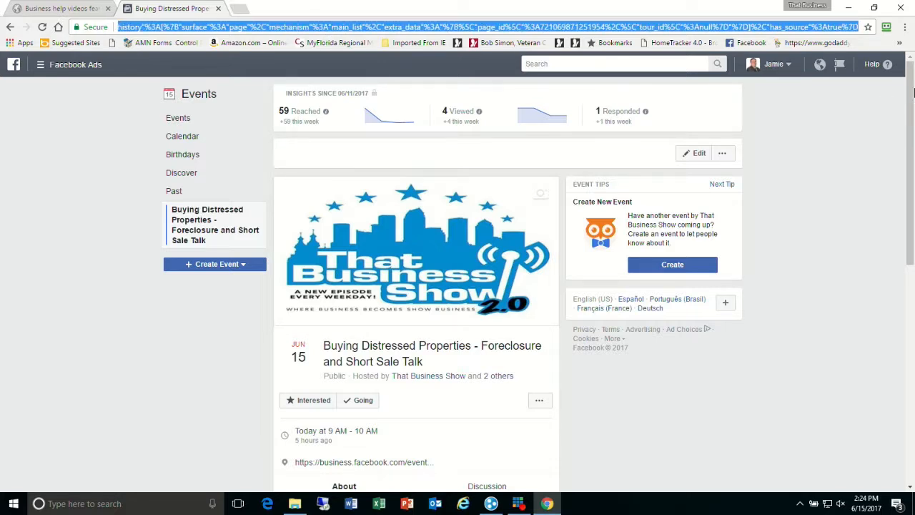
key("BackSpace")
key("Return")
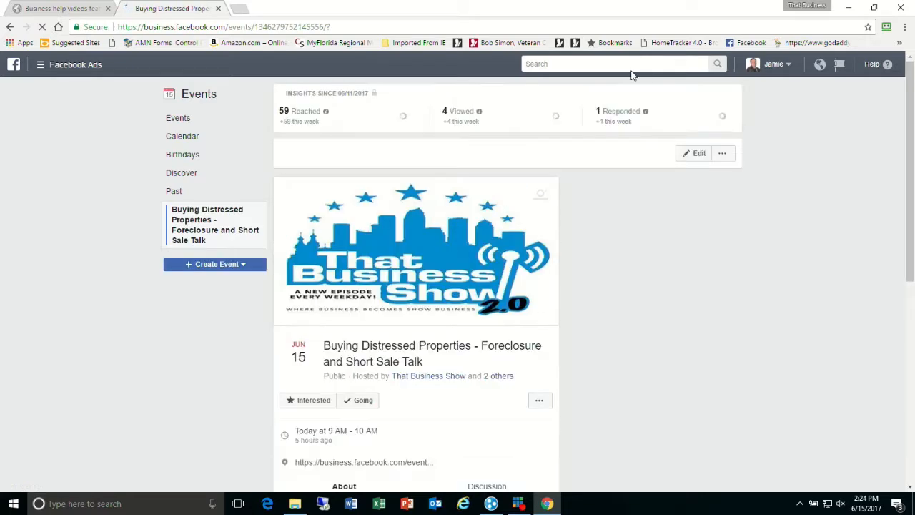
Step: Remove the trailing question mark from the event's address, reload the page and select the shortened address
left_click(384, 26)
left_click(384, 25)
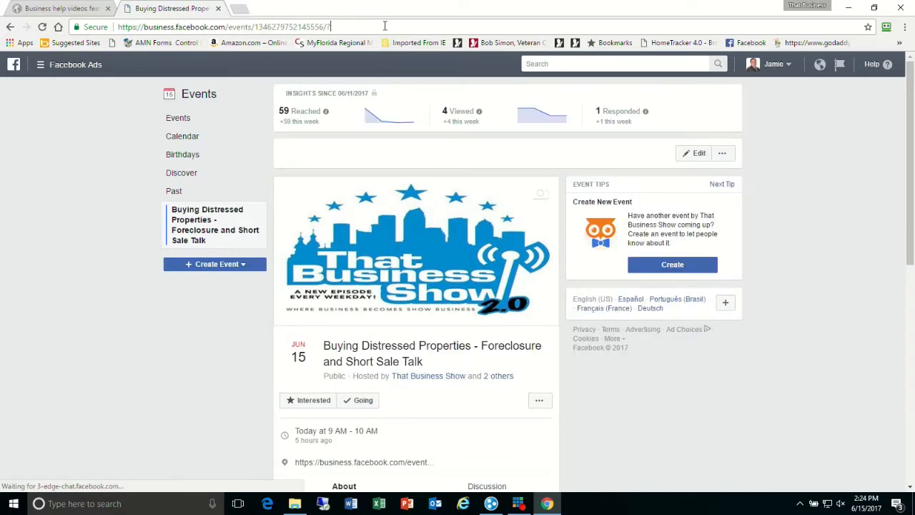
key("BackSpace")
key("Return")
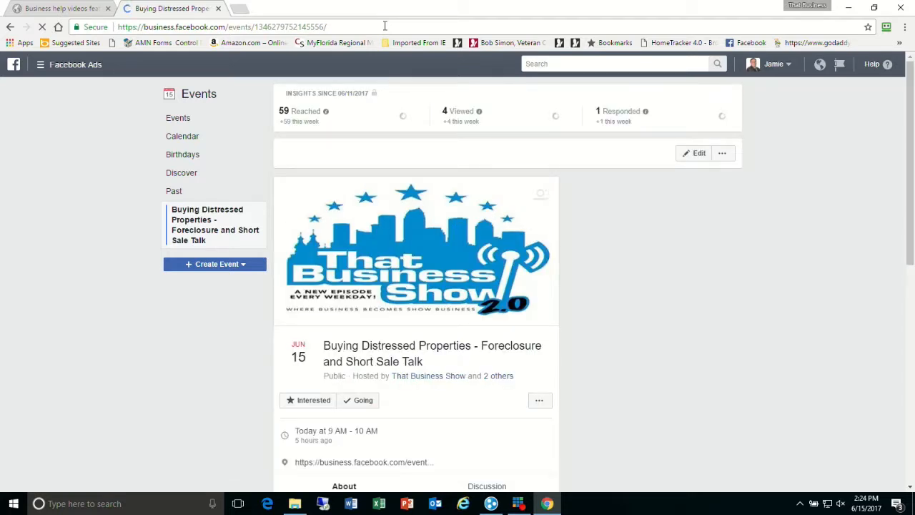
left_click_drag(341, 26, 57, 26)
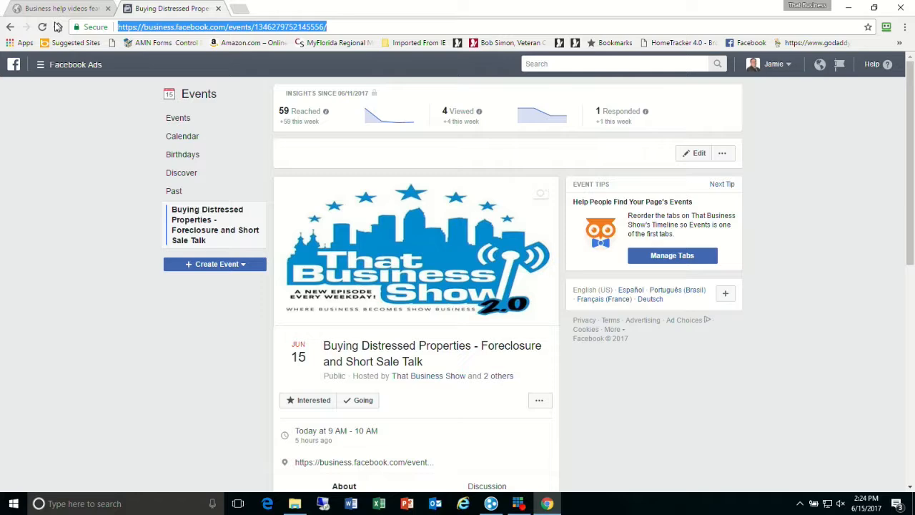
left_click_drag(912, 275, 909, 230)
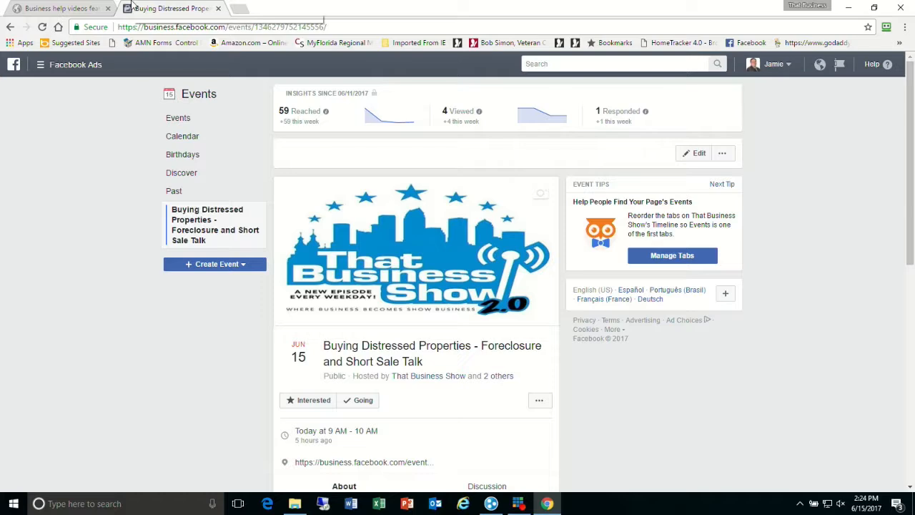
Step: Switch back to the podcast website, reopen the Public Video Library and examine the dated episode list
left_click(71, 8)
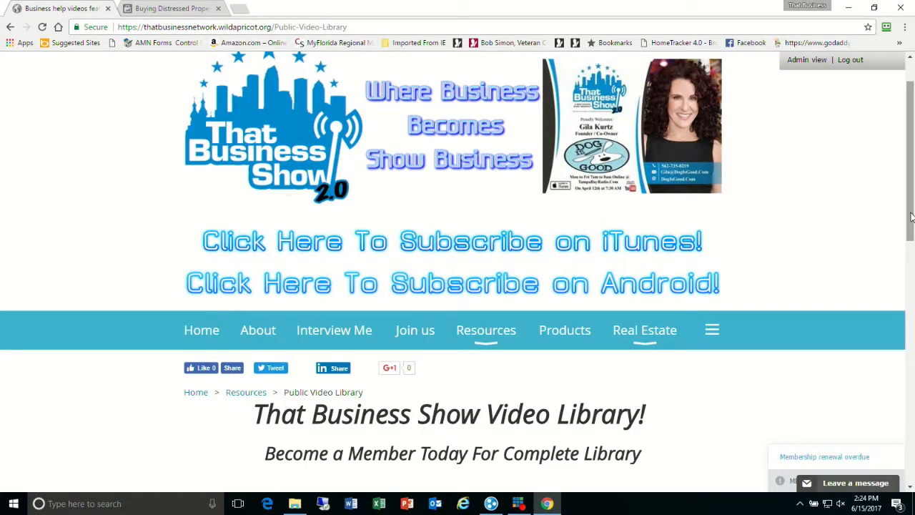
left_click_drag(910, 217, 909, 193)
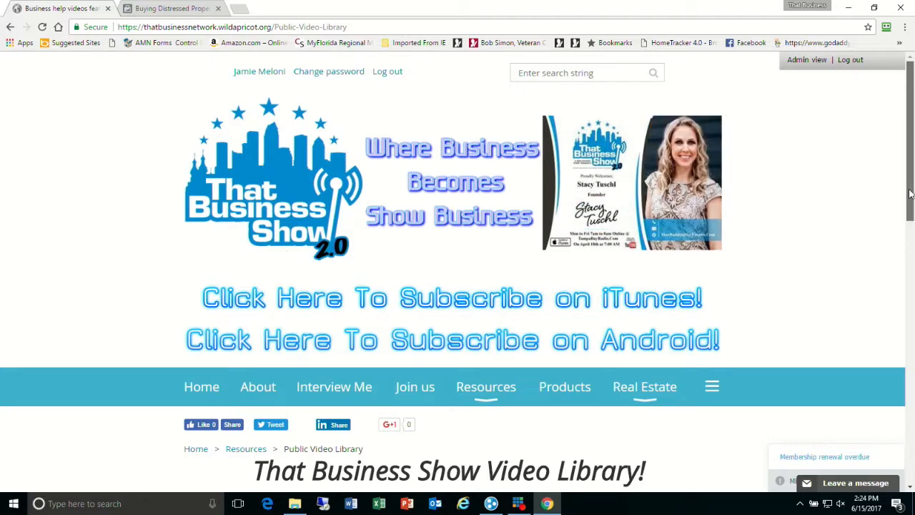
scroll(910, 193, "down", 2)
mouse_move(505, 266)
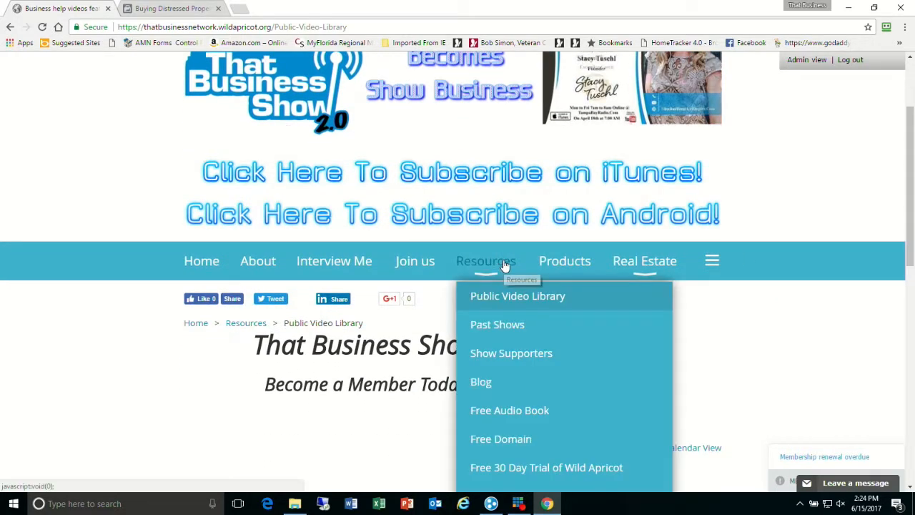
left_click(506, 297)
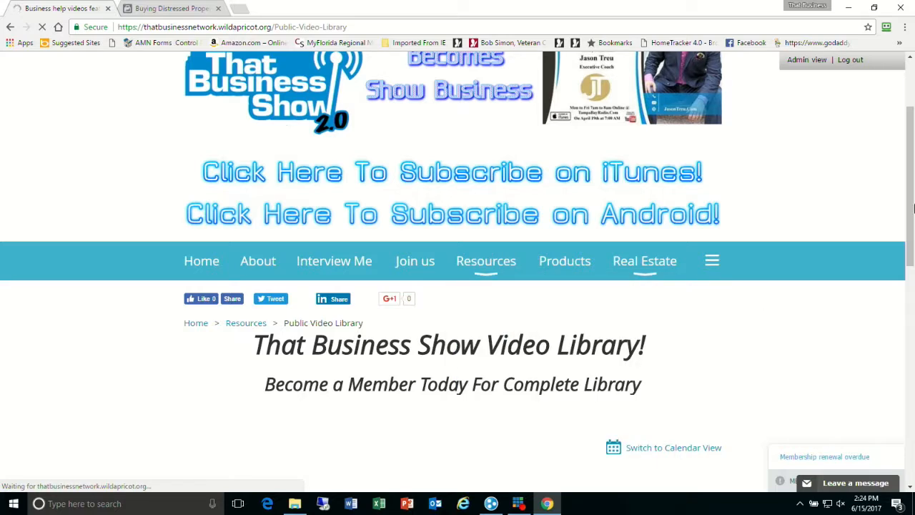
left_click_drag(913, 169, 912, 285)
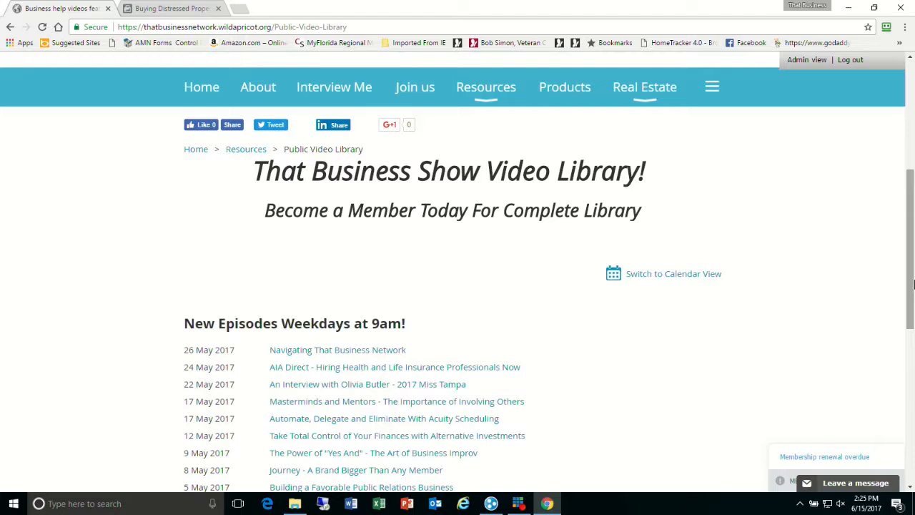
left_click_drag(911, 266, 913, 360)
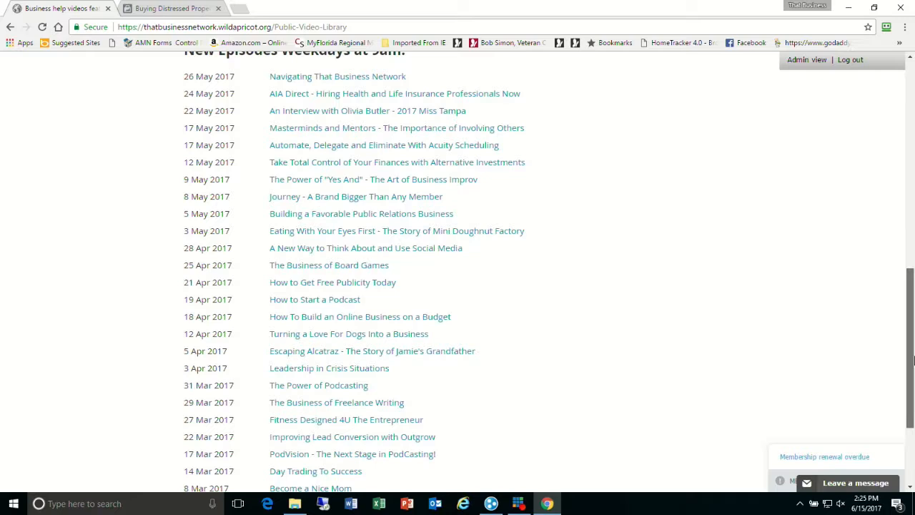
left_click_drag(913, 360, 912, 343)
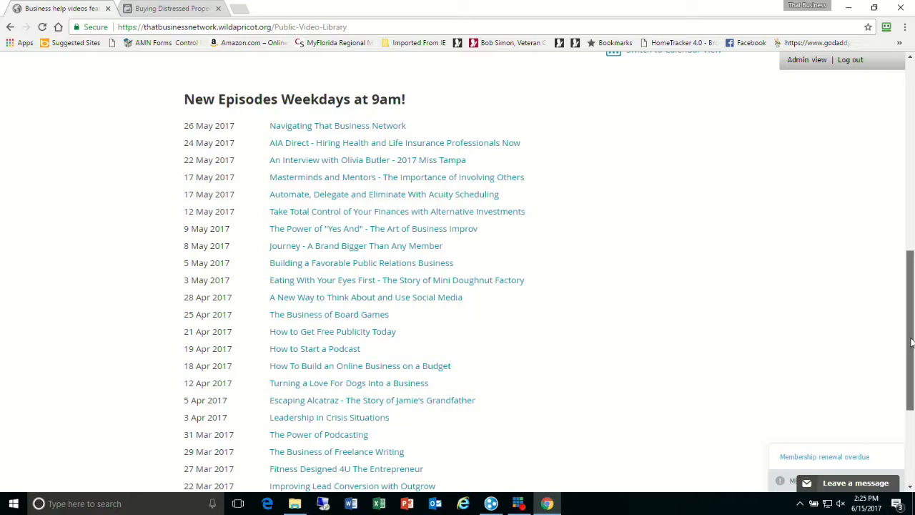
left_click_drag(911, 343, 911, 352)
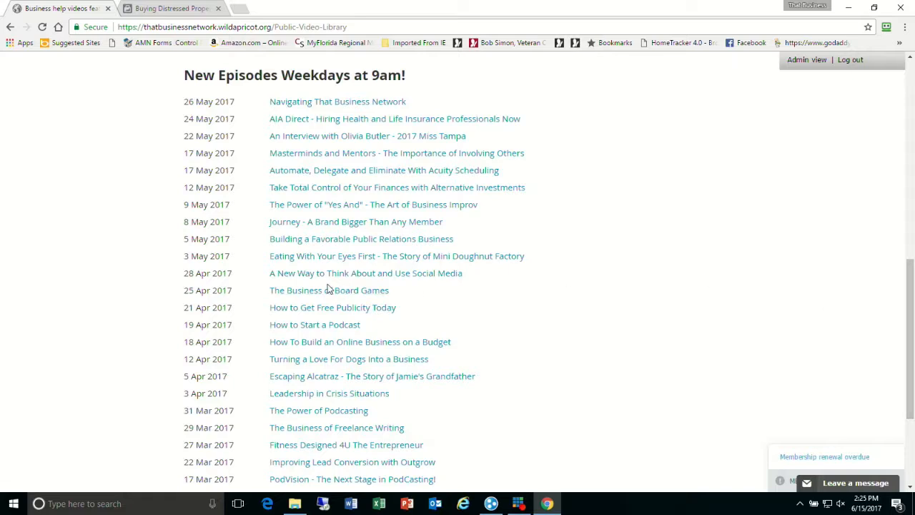
Step: Open the "Take Total Control of Your Finances with Alternative Investments" episode and look through its page down to the embedded video
left_click(320, 192)
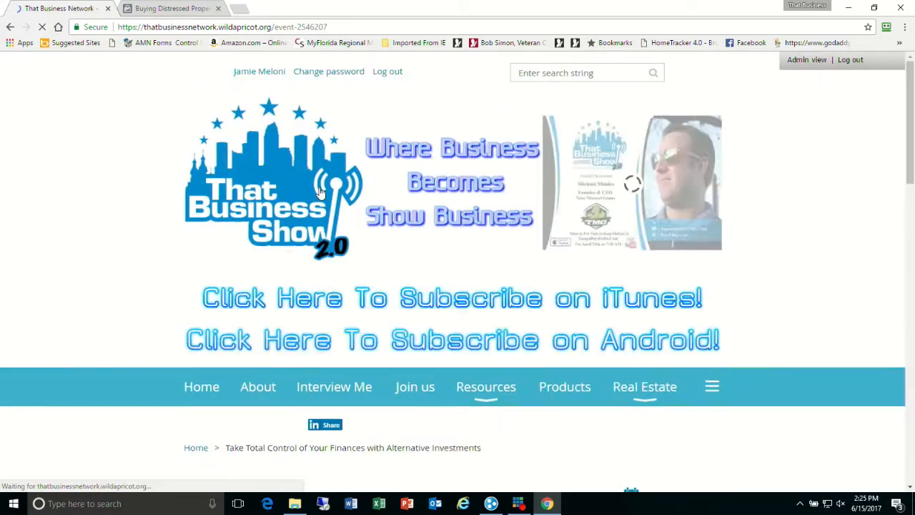
left_click_drag(912, 166, 912, 246)
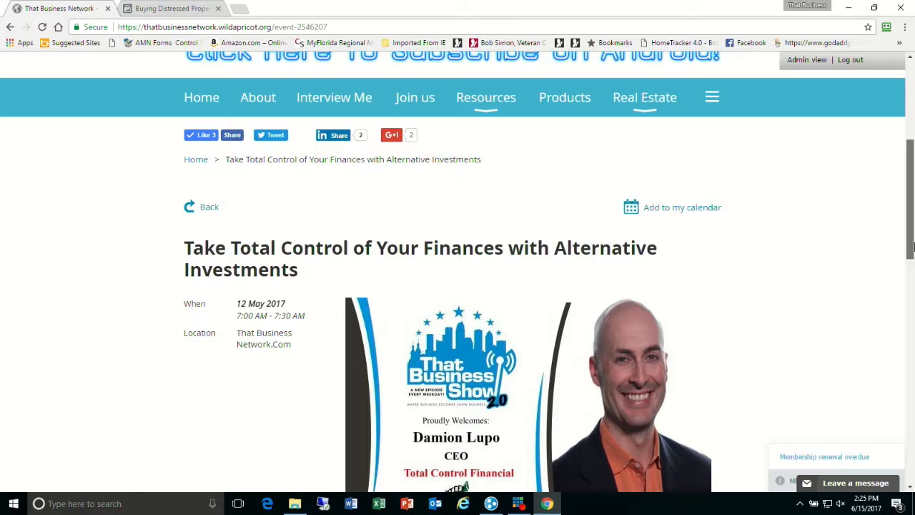
left_click_drag(912, 246, 912, 264)
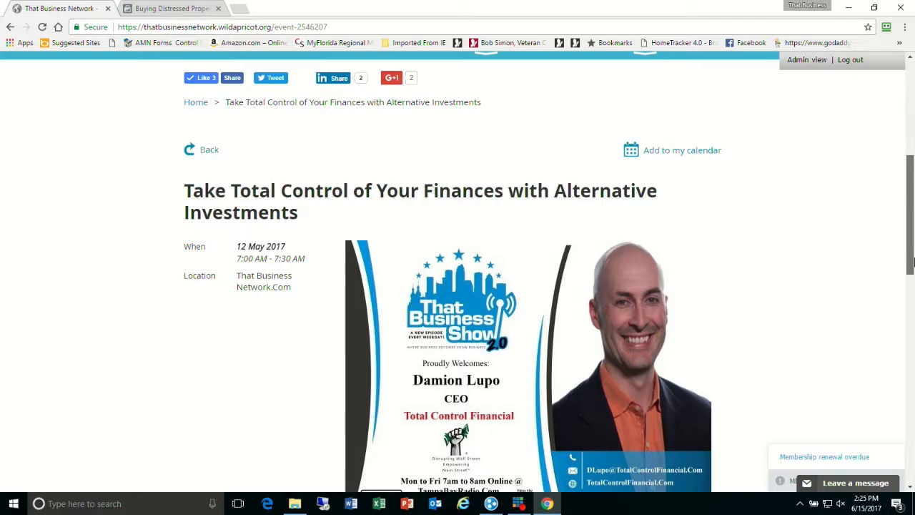
left_click_drag(912, 263, 912, 457)
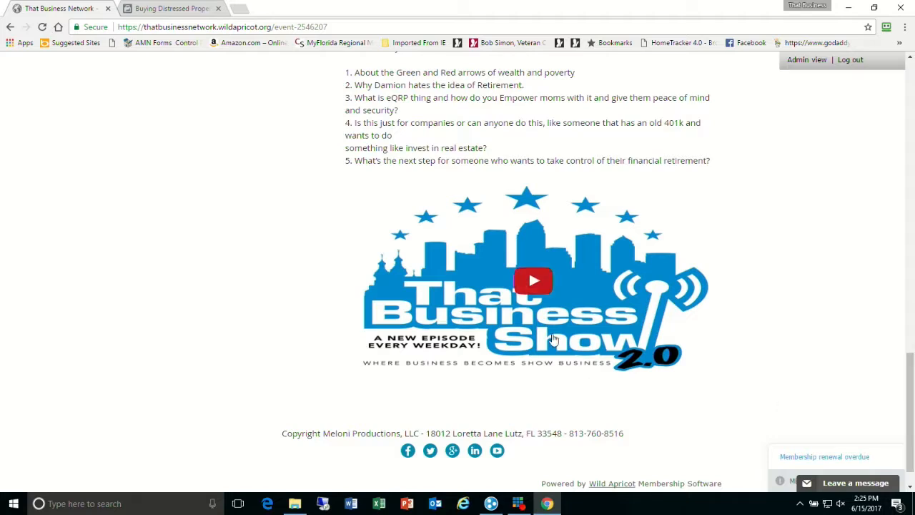